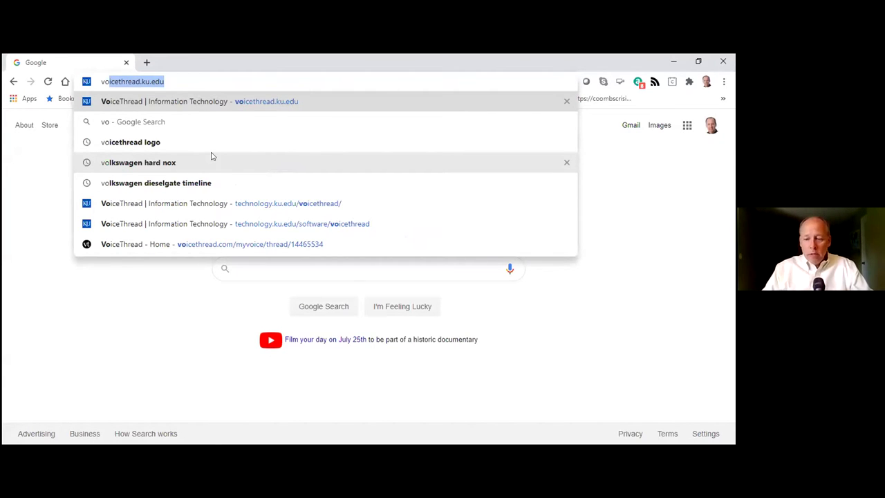
Step: Load the KU IT VoiceThread page and open its VoiceThread Login link in a new tab
key(Return)
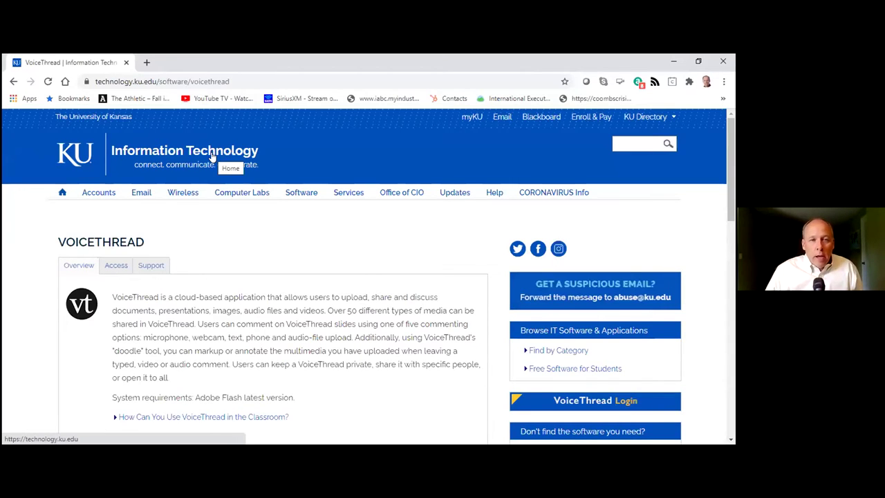
scroll(225, 298, down, 1)
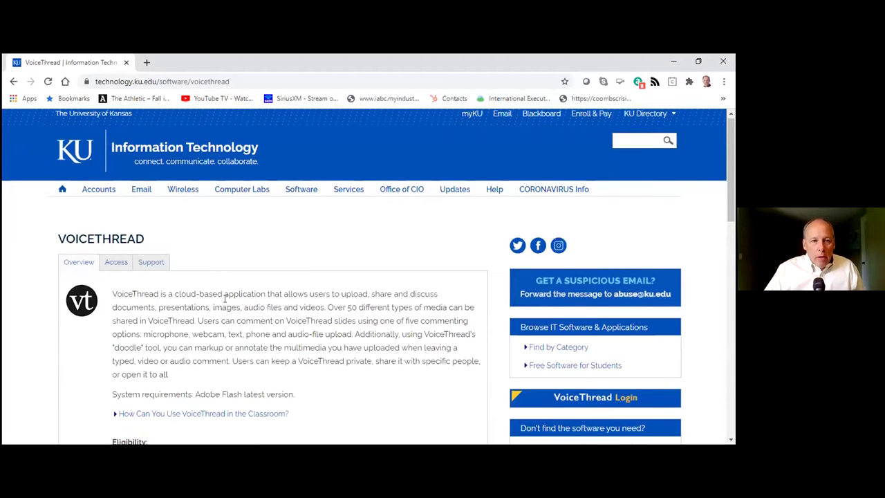
scroll(225, 299, down, 1)
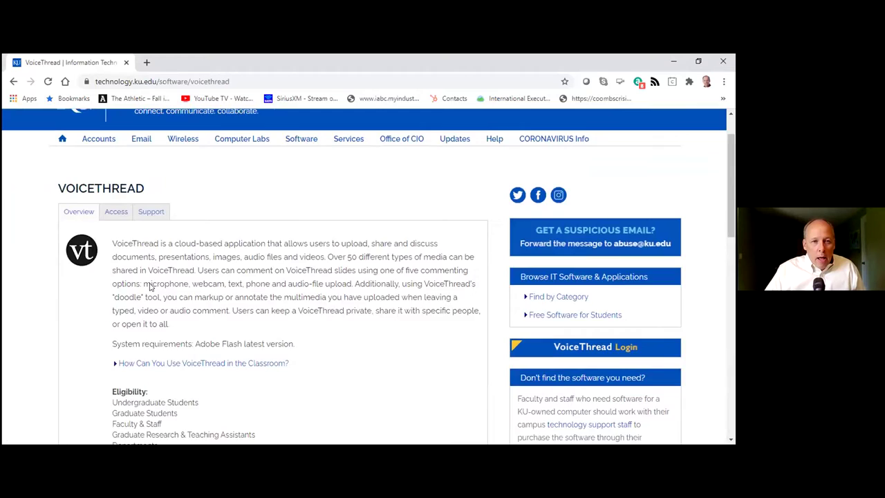
scroll(149, 286, down, 1)
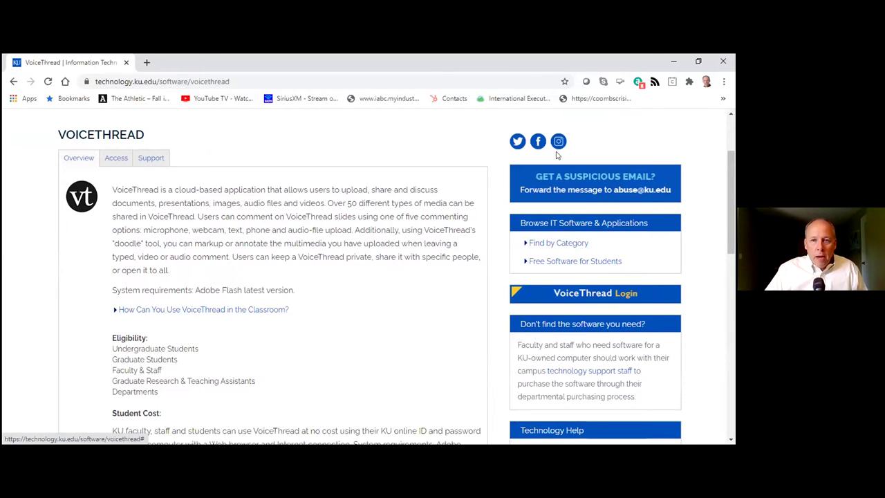
click(569, 294)
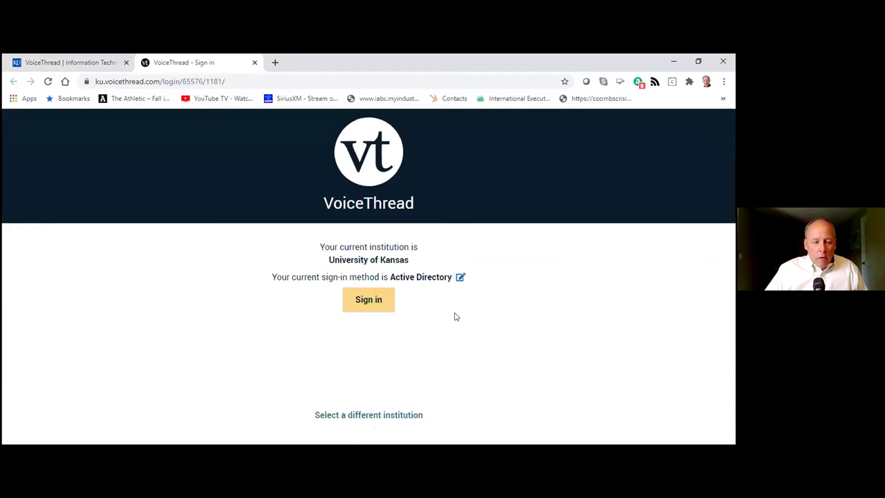
Step: Sign in with the University of Kansas account using Chrome's saved KU ID and password
click(368, 299)
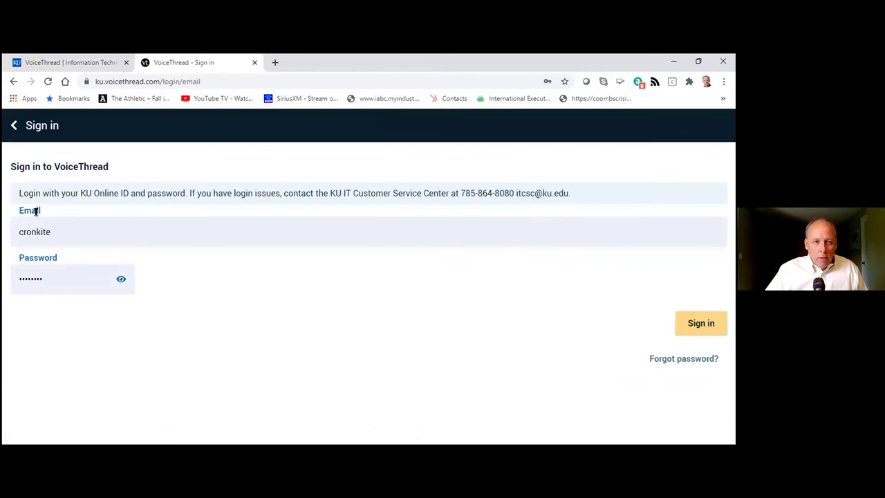
click(50, 278)
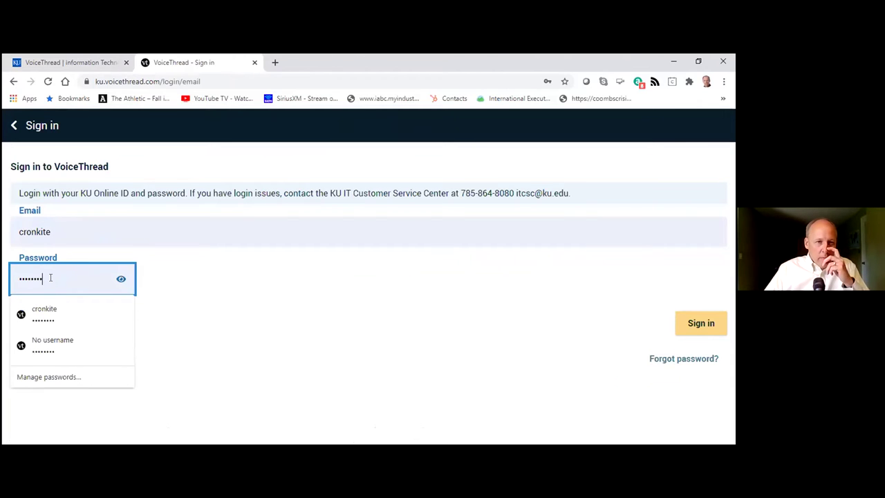
click(246, 334)
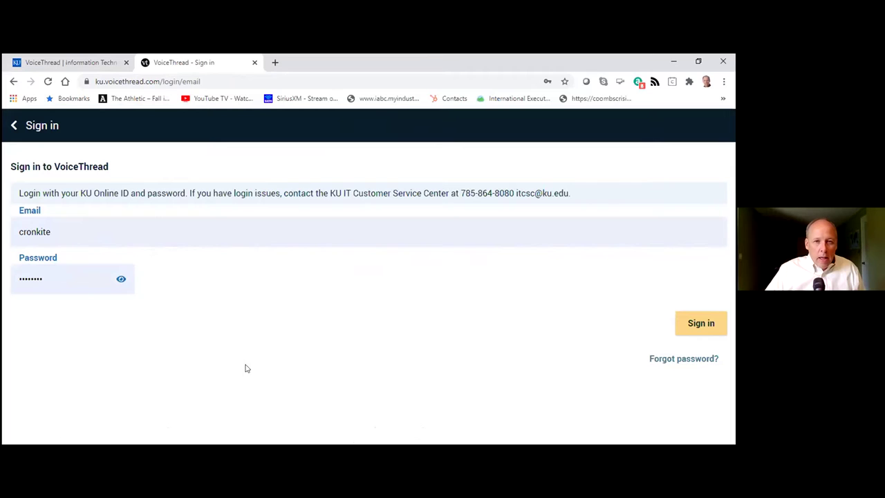
click(225, 224)
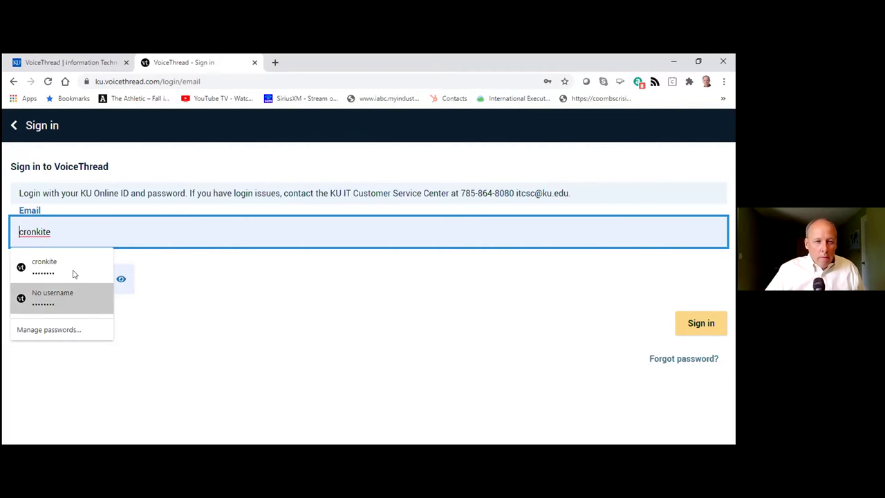
click(155, 301)
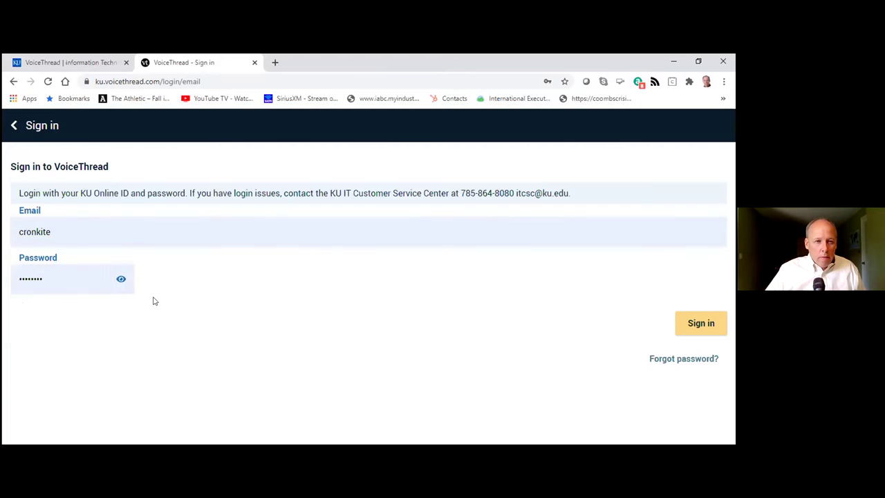
click(81, 280)
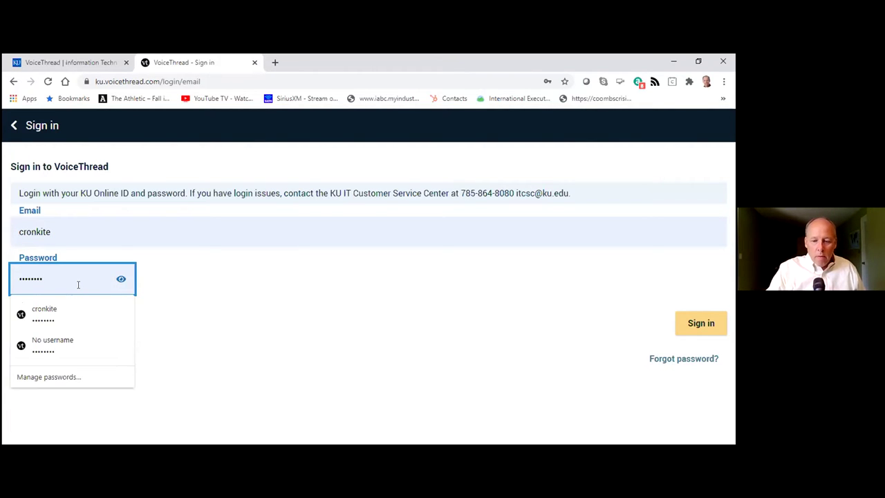
key(Return)
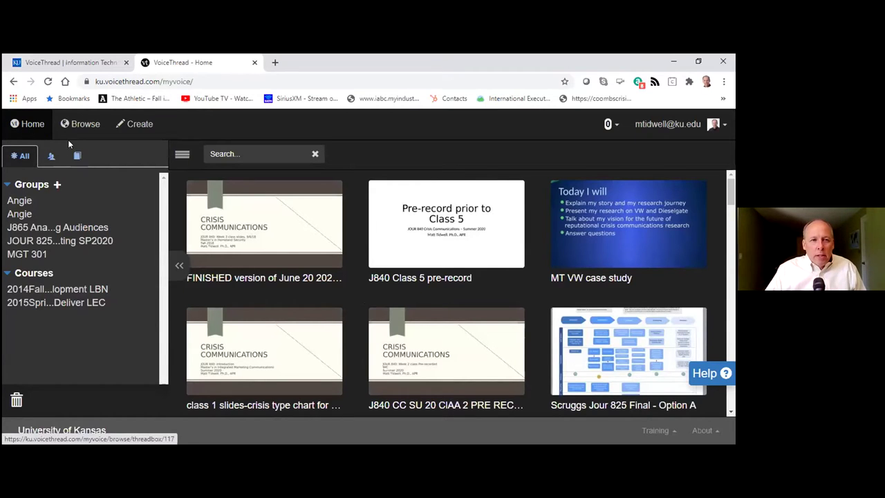
mouse_move(455, 240)
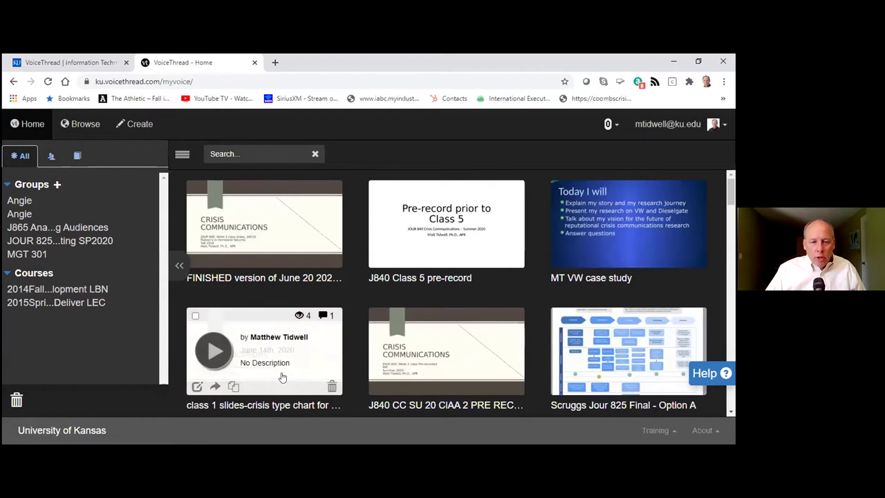
mouse_move(281, 250)
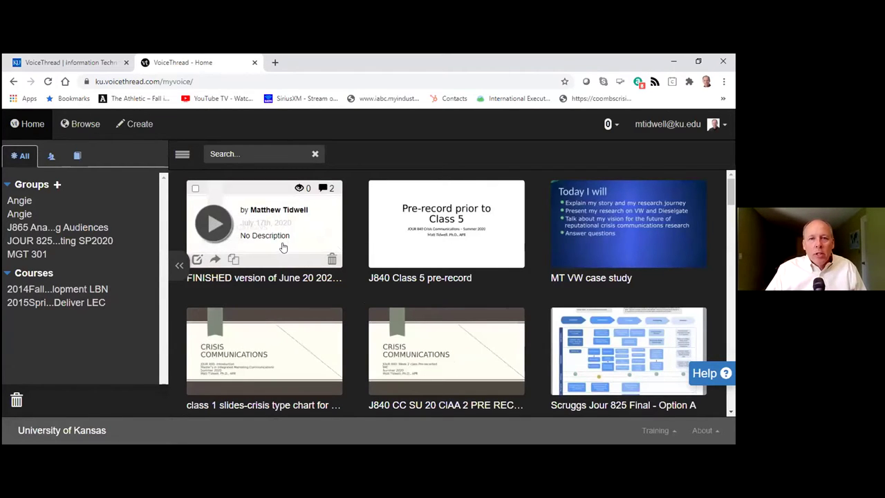
scroll(356, 322, down, 2)
scroll(354, 323, down, 2)
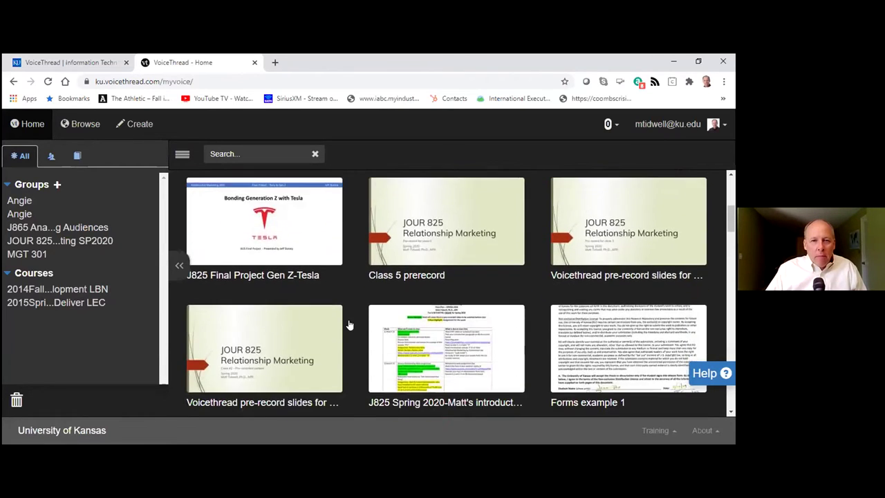
scroll(345, 311, up, 1)
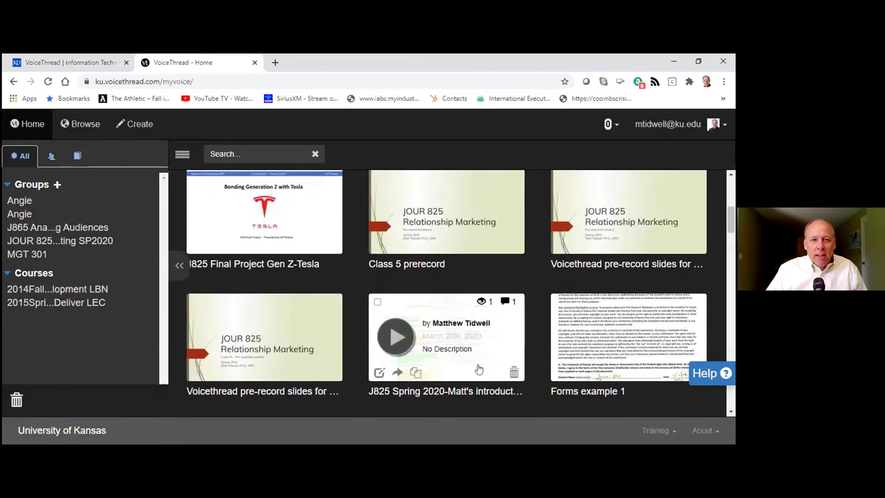
scroll(443, 346, up, 2)
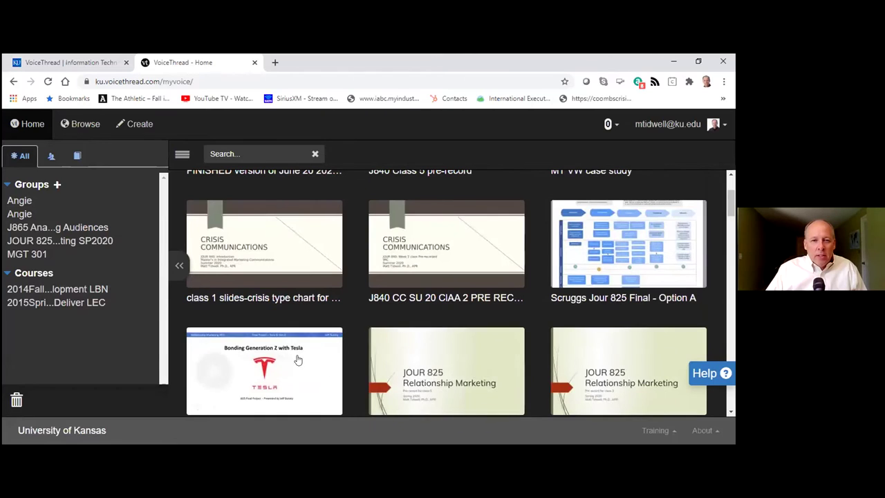
scroll(444, 351, up, 2)
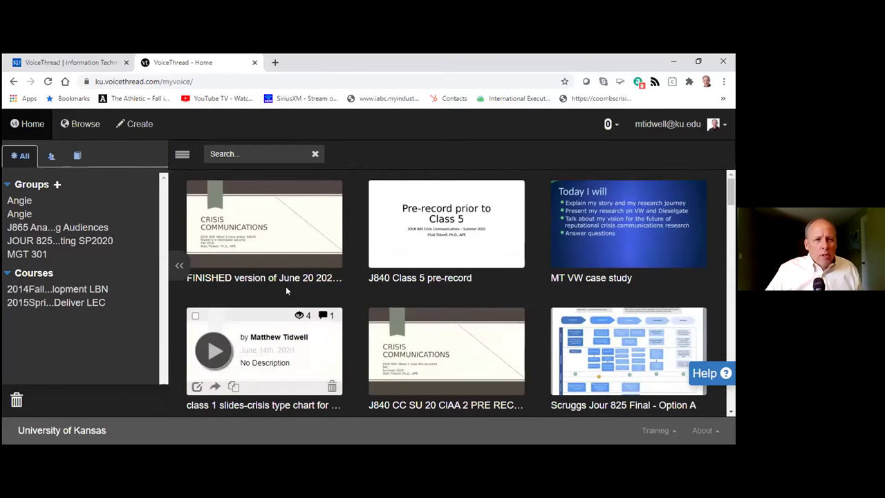
Step: Start a new VoiceThread and choose Add Media from My Computer
click(137, 126)
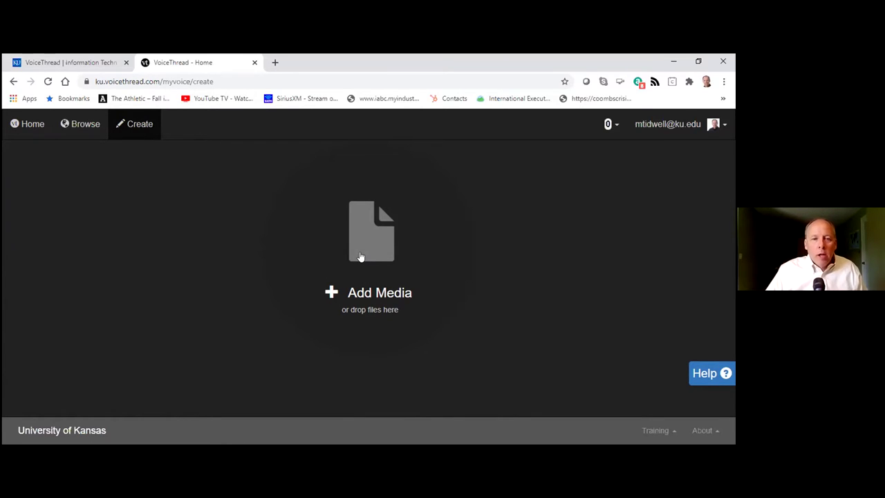
click(361, 251)
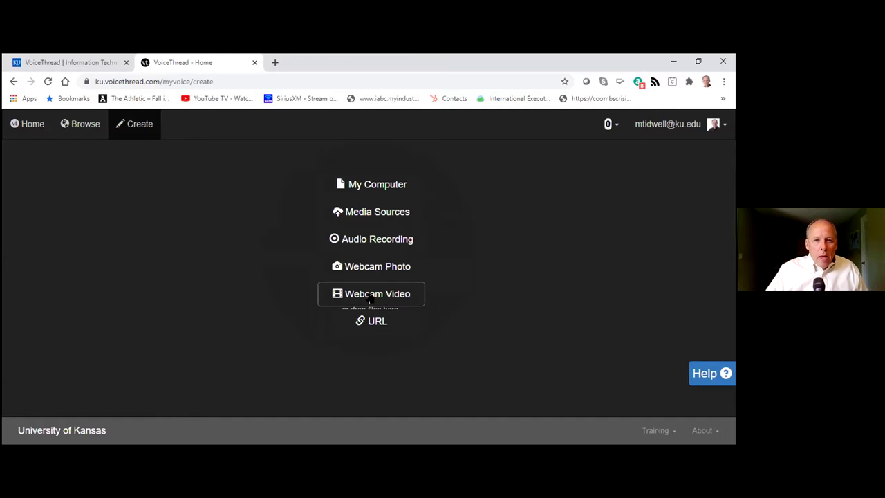
click(361, 185)
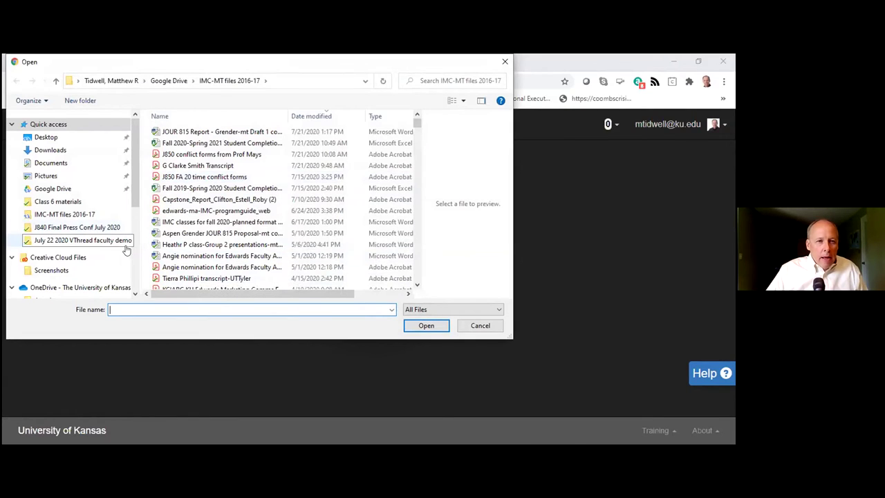
Step: Upload 'Demo lecture slides' from the July 22 2020 VThread faculty demo folder
click(96, 242)
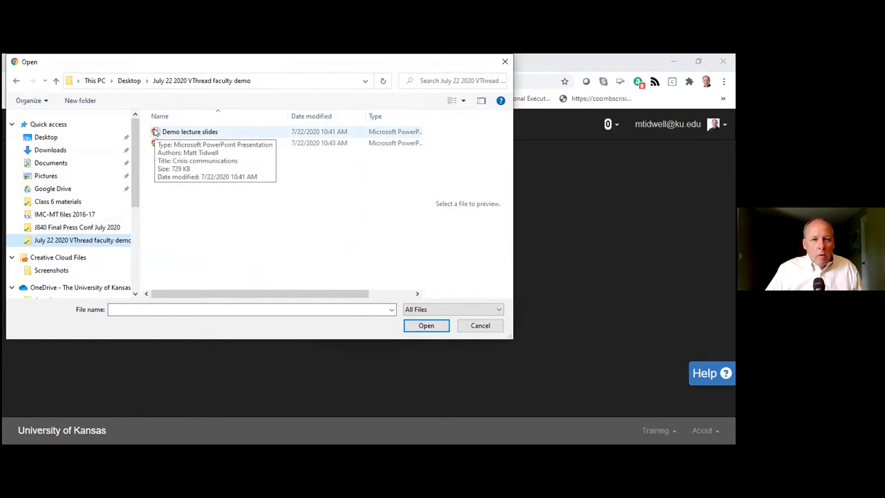
click(155, 132)
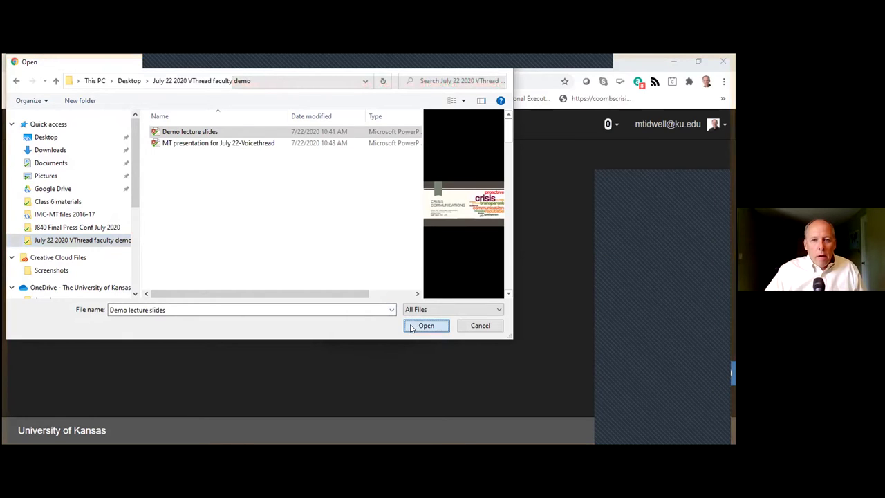
click(411, 327)
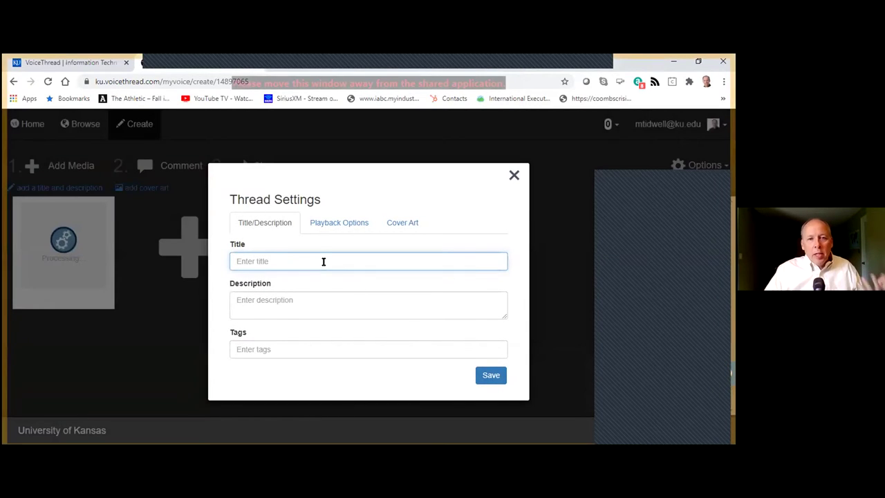
Step: Enter 'Demo summer lecture 062020' as the thread title and save the settings
click(322, 261)
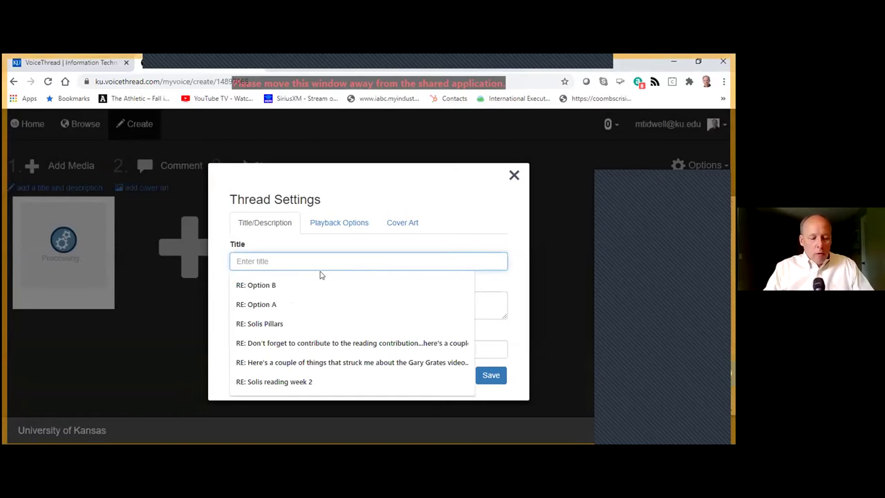
text(Demo s)
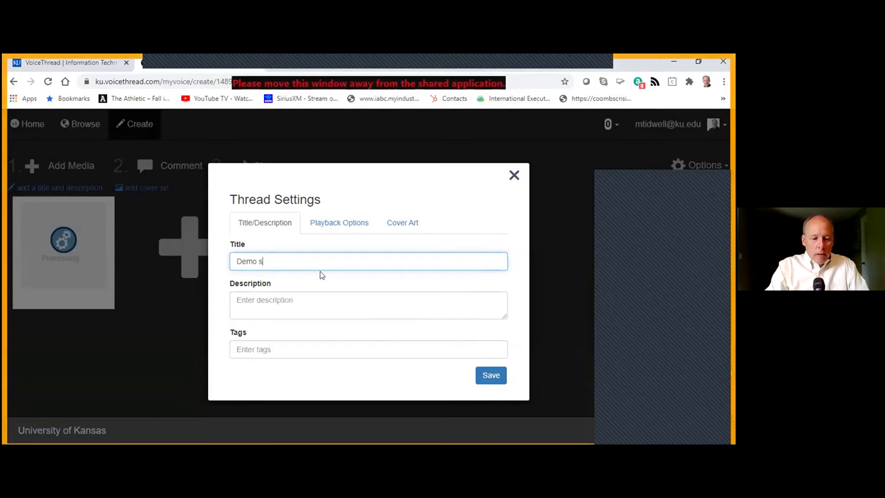
text(u)
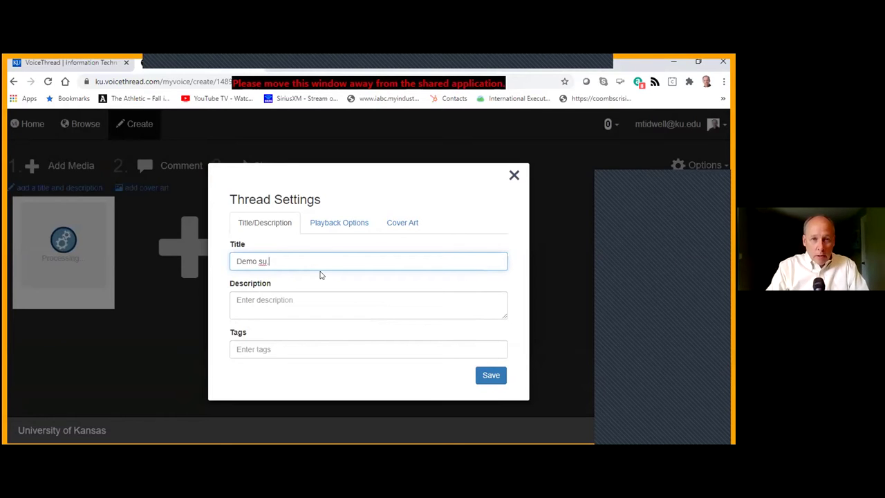
text(mmer )
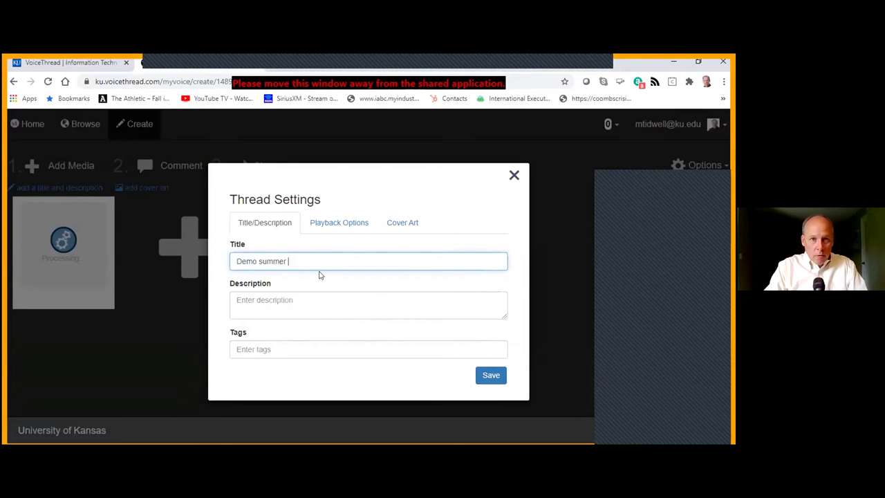
text(lecture)
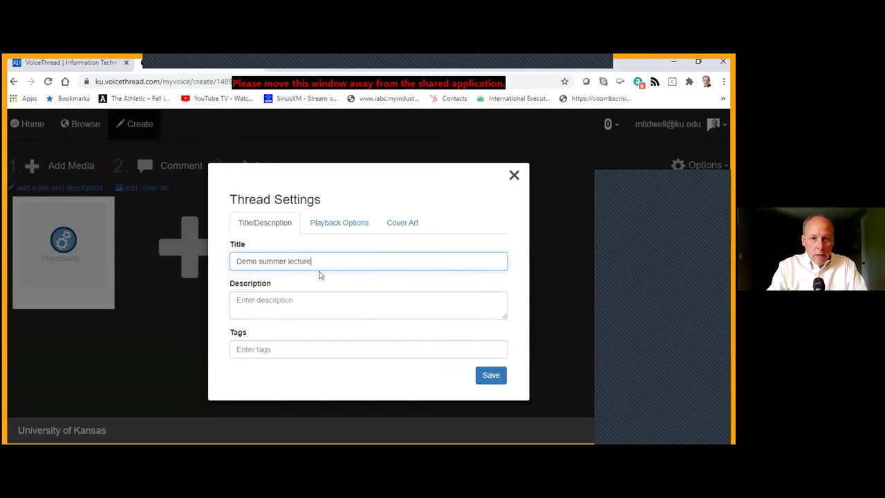
text( 062020)
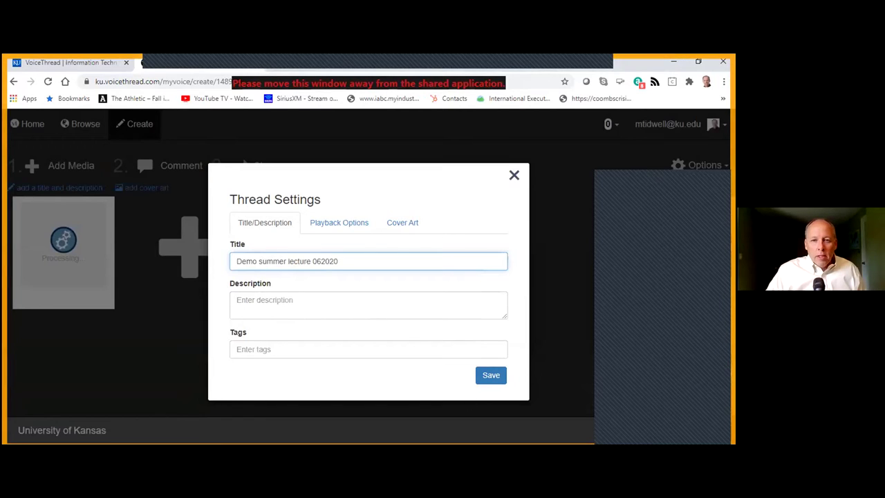
click(487, 374)
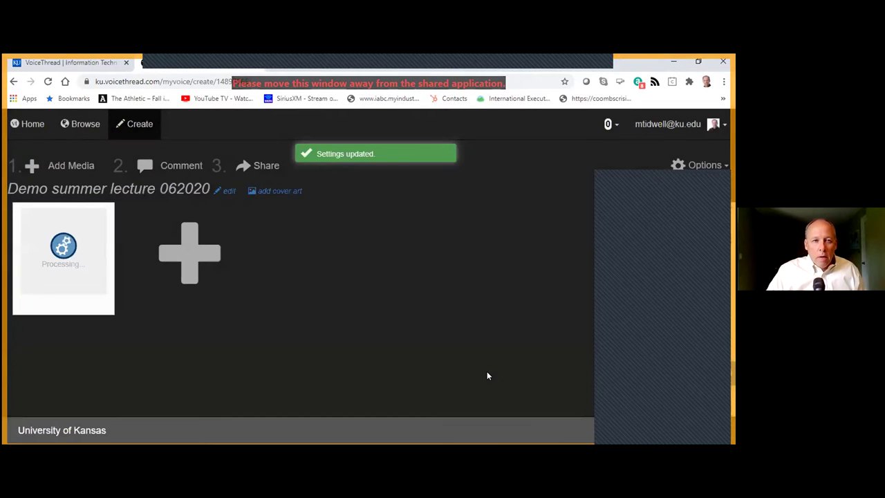
mouse_move(78, 229)
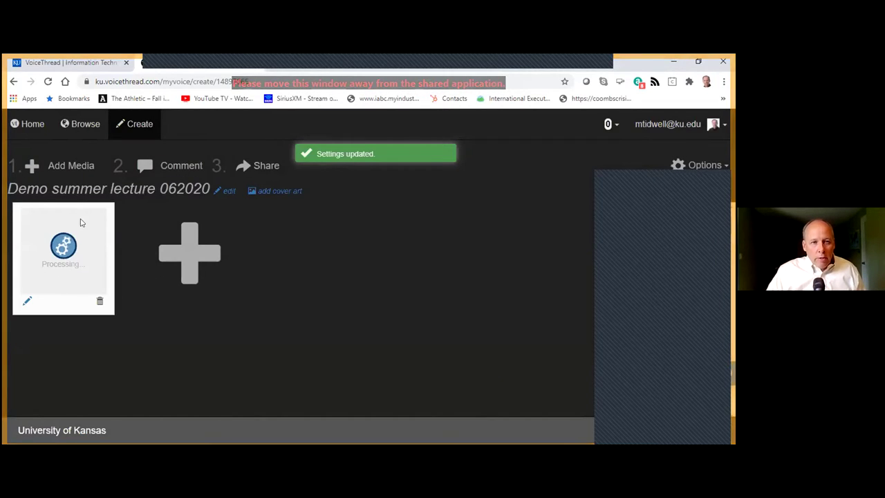
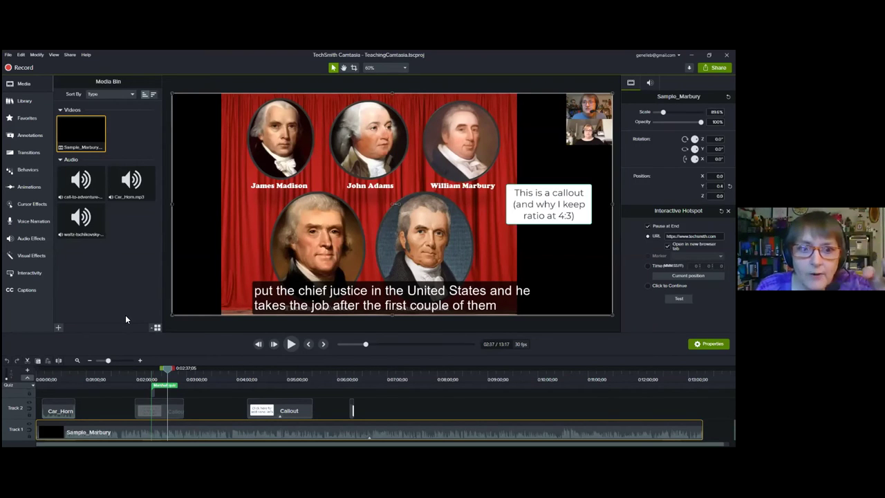
Step: Return the Car_Horn clip to its spot and scrub the preview between 01:41 and 04:10
click(62, 415)
drag(65, 415, 68, 413)
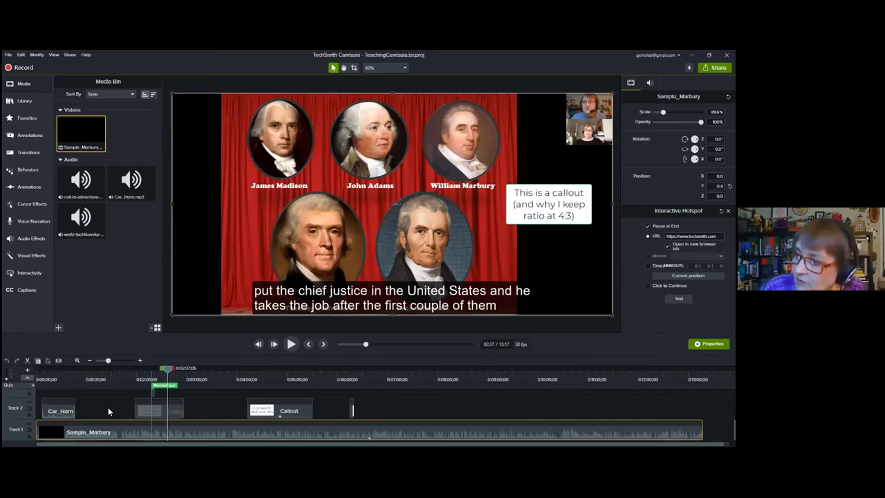
drag(166, 373, 259, 376)
click(152, 382)
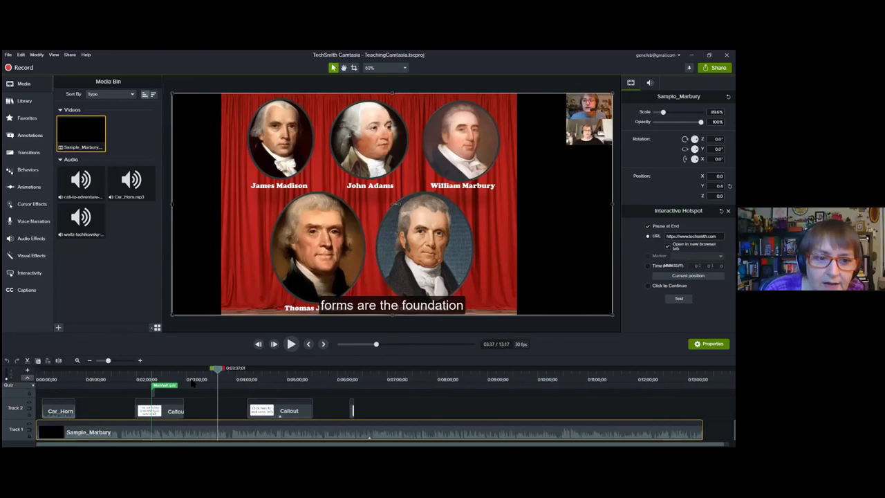
click(86, 380)
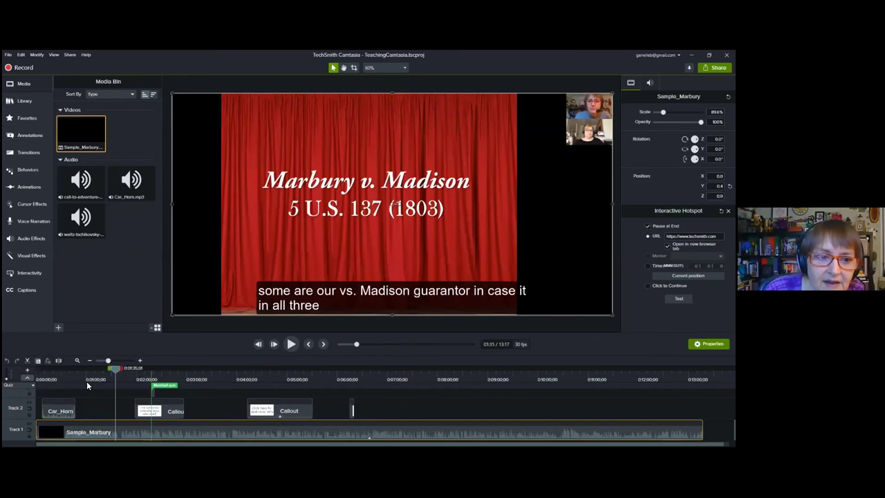
click(121, 384)
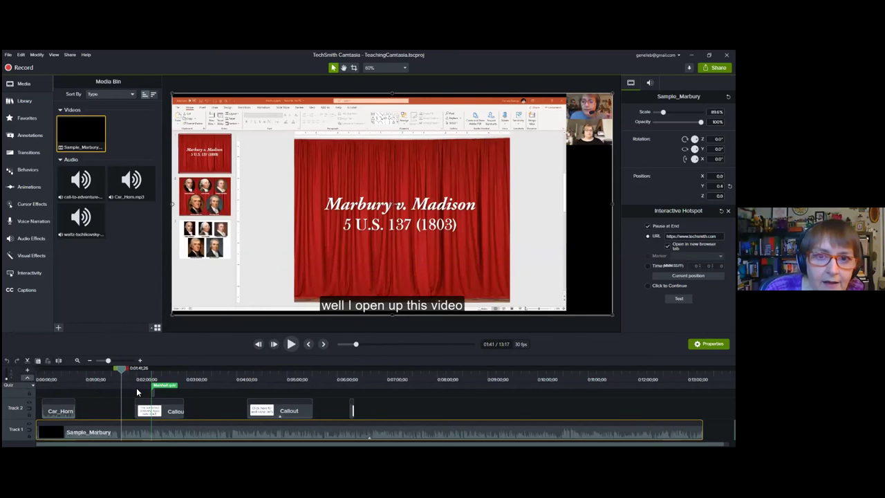
click(186, 386)
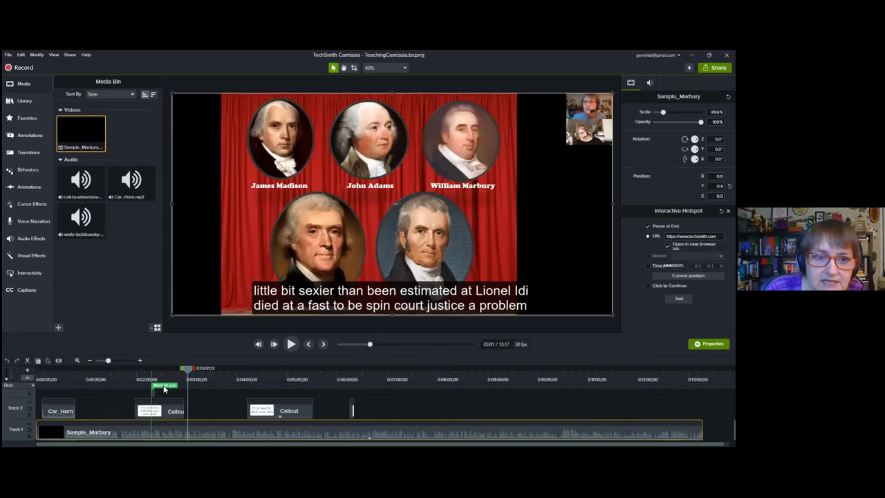
Step: Review the callout around 02:34–02:56, then start a timeline selection reaching back to 02:36
click(164, 389)
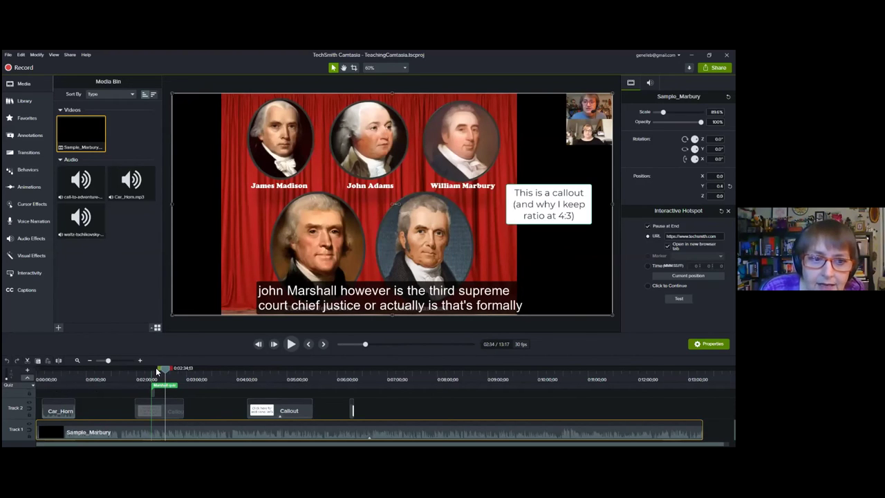
click(183, 374)
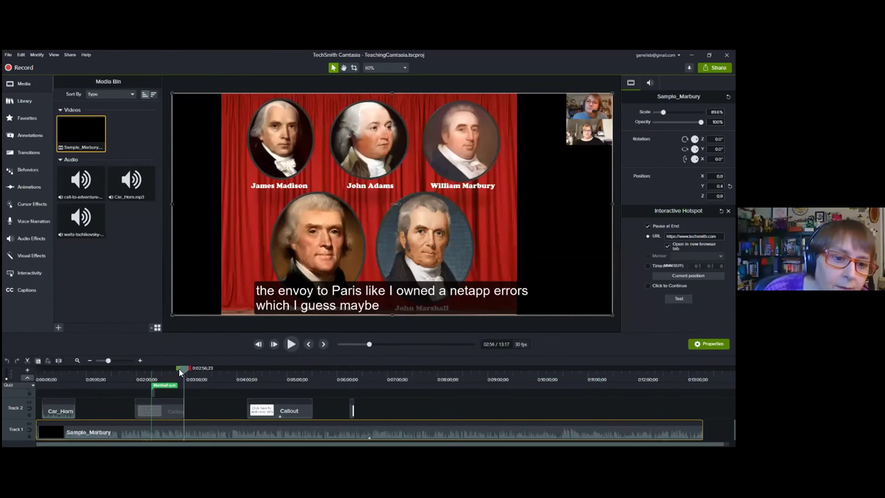
drag(178, 371, 168, 368)
click(184, 370)
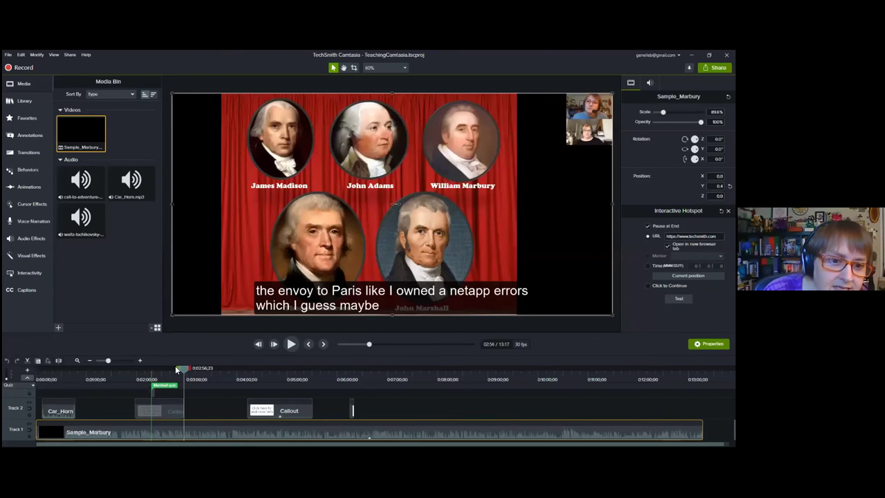
click(175, 365)
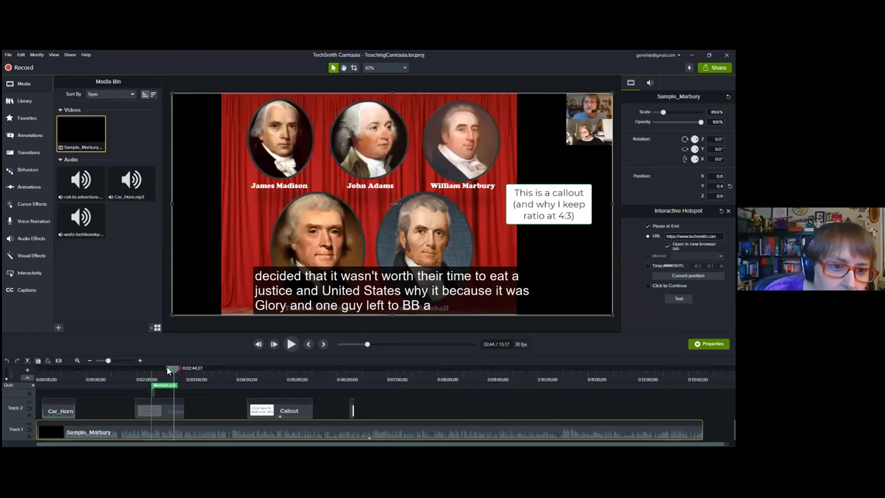
drag(166, 366, 101, 370)
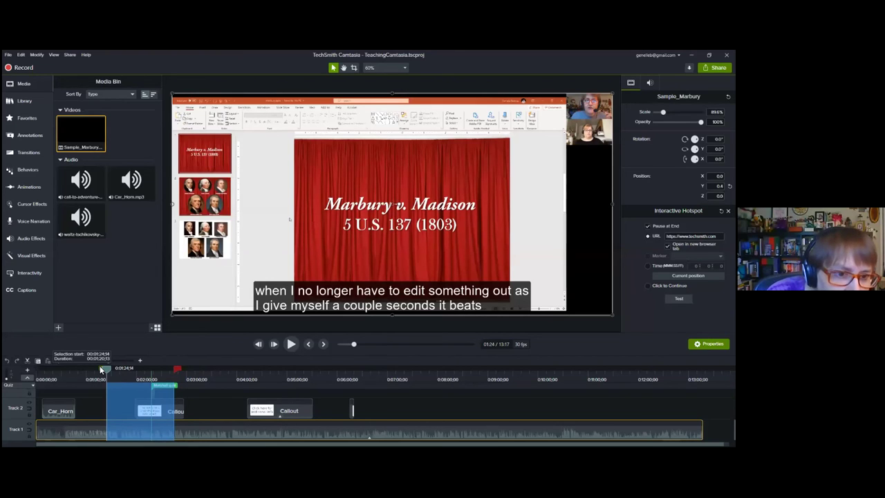
Step: Extend the selection to 0:00 and choose Produce Timeline Selection As from its context menu
drag(101, 370, 38, 373)
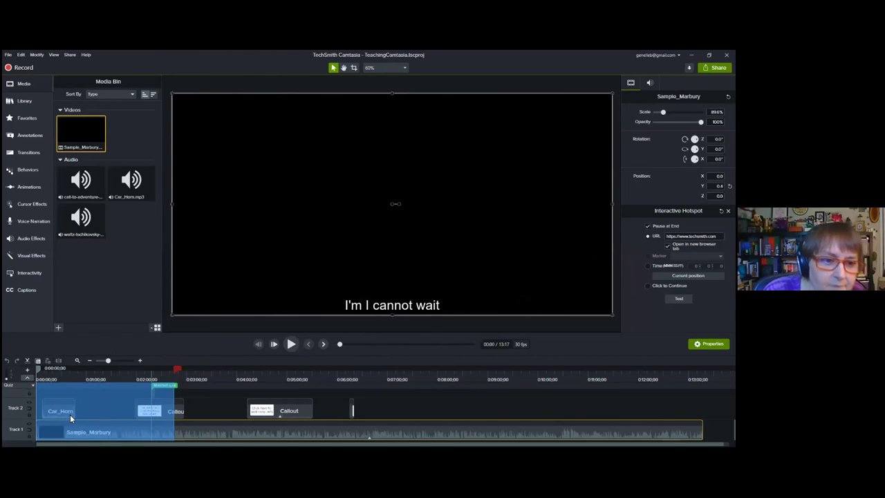
right_click(124, 408)
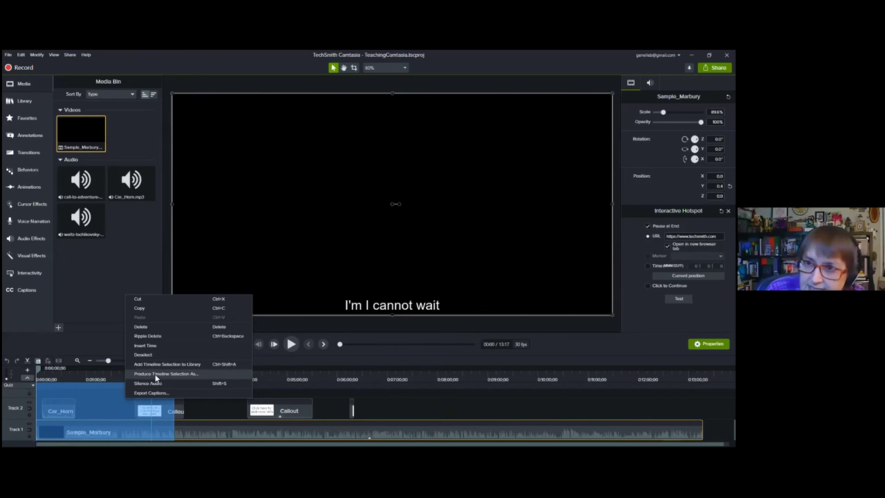
click(156, 375)
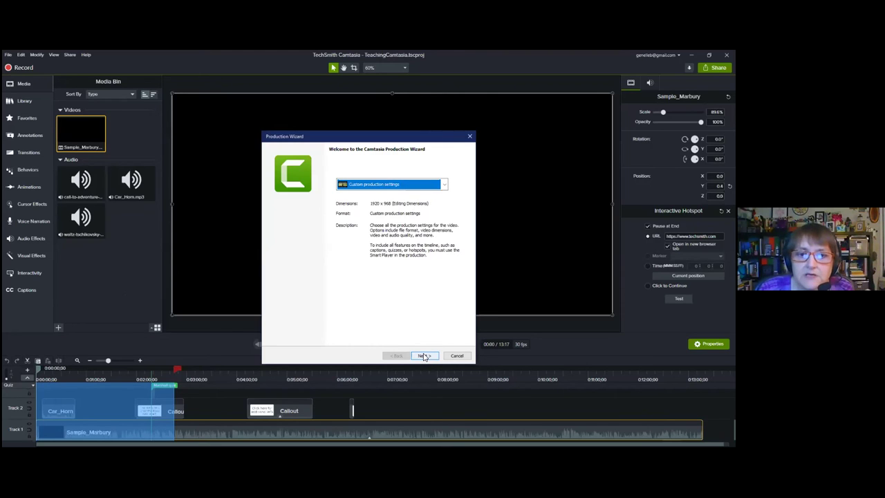
Step: Keep MP4 - Smart Player output and review its Size, Video settings and Options tabs
click(424, 355)
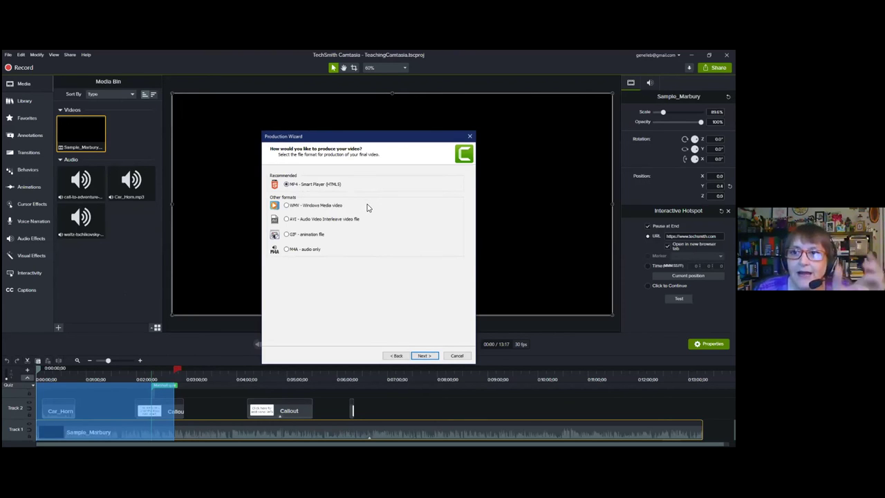
click(424, 355)
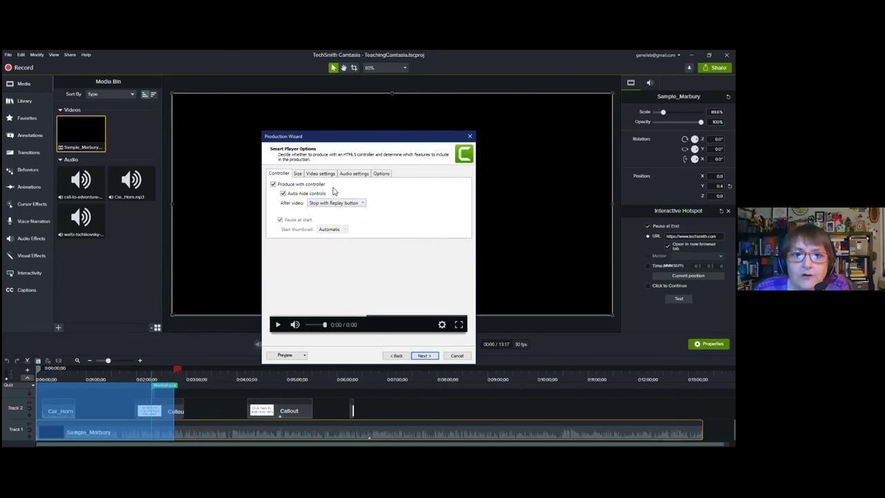
click(300, 177)
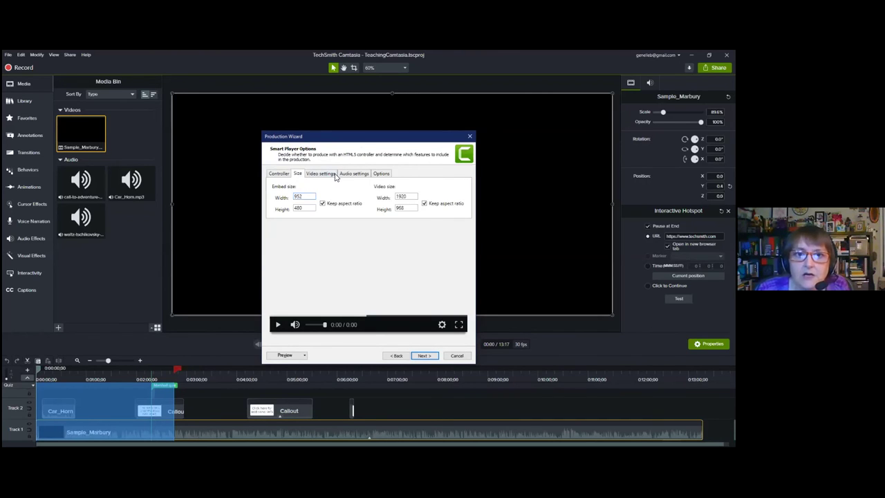
click(330, 177)
click(388, 177)
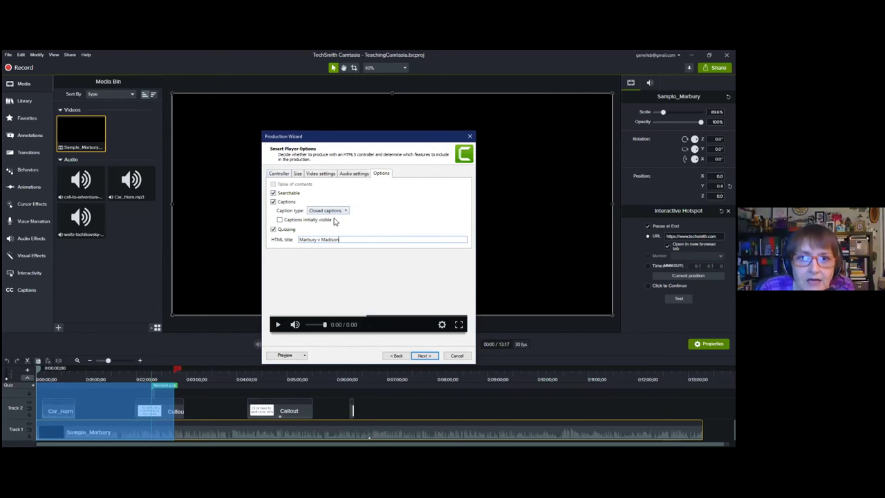
Step: Check the video title information in Video Options and continue to Quiz Reporting Options
click(427, 355)
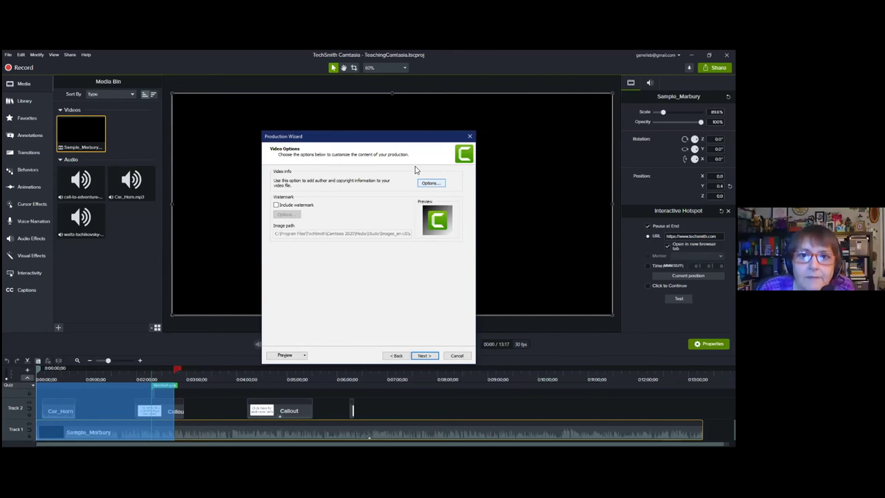
click(430, 183)
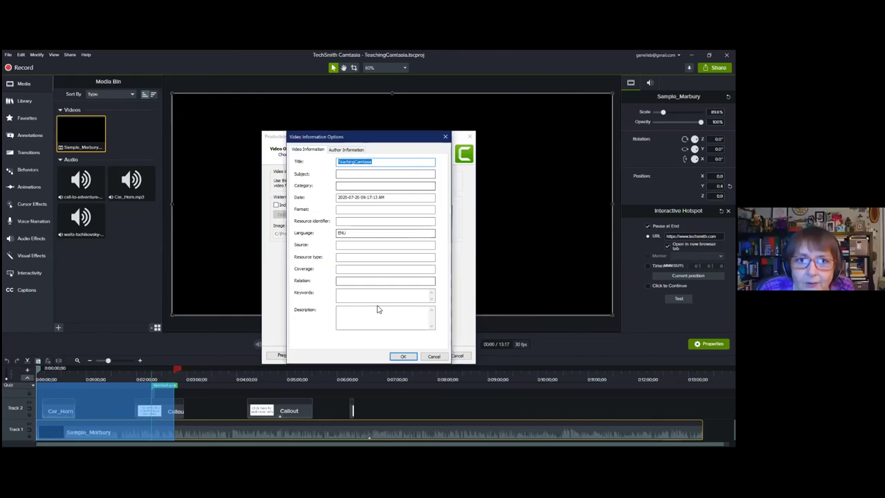
click(447, 137)
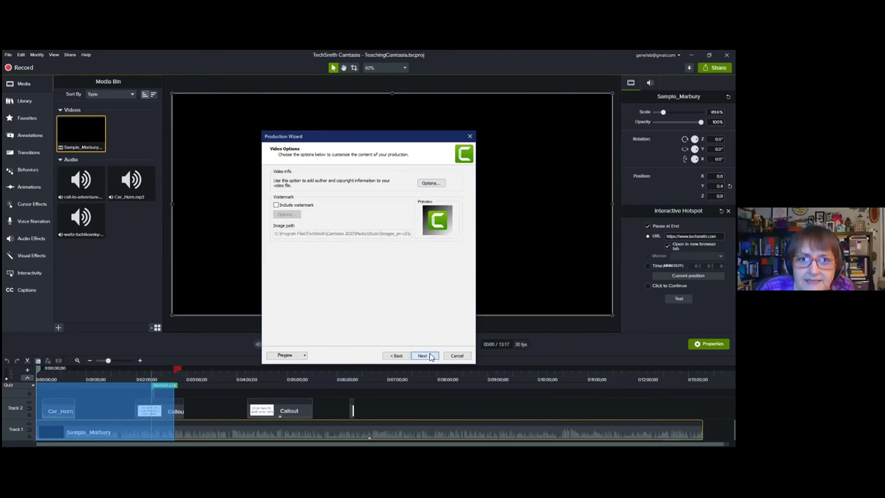
click(423, 355)
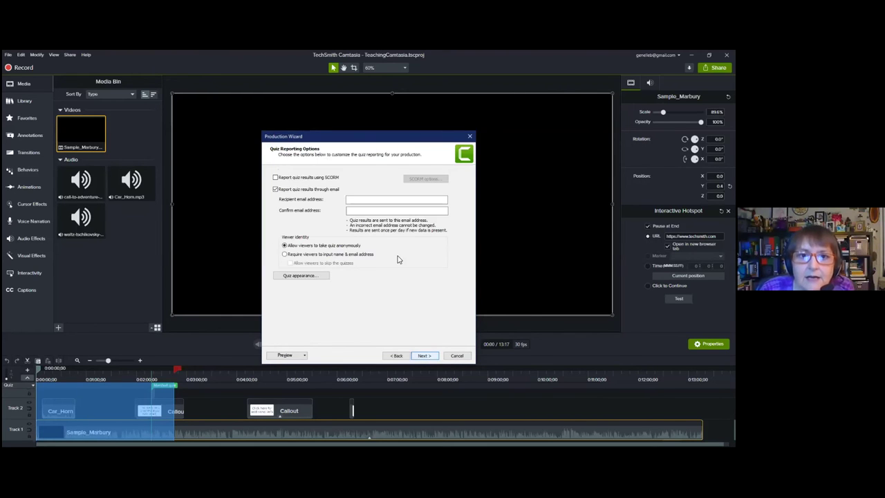
Step: Enable emailing quiz results and enter the instructor's e-mail address, dismissing the invalid-address warning
click(276, 190)
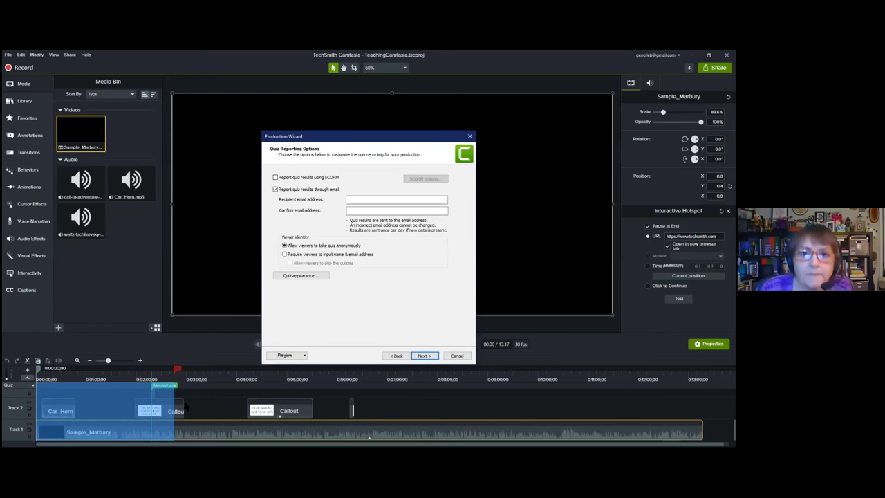
click(371, 200)
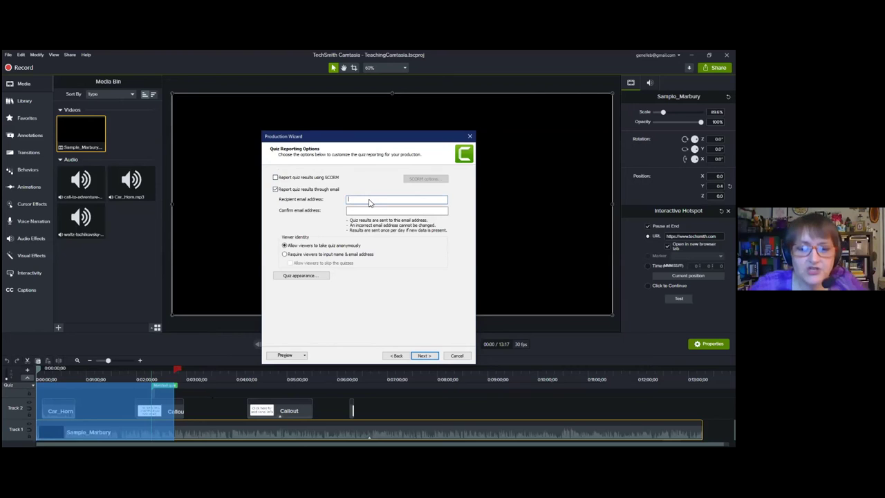
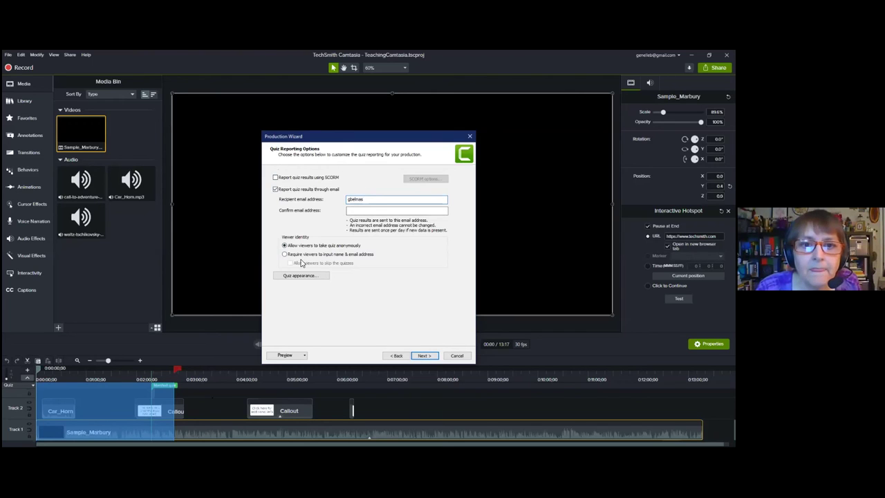
click(424, 356)
click(416, 283)
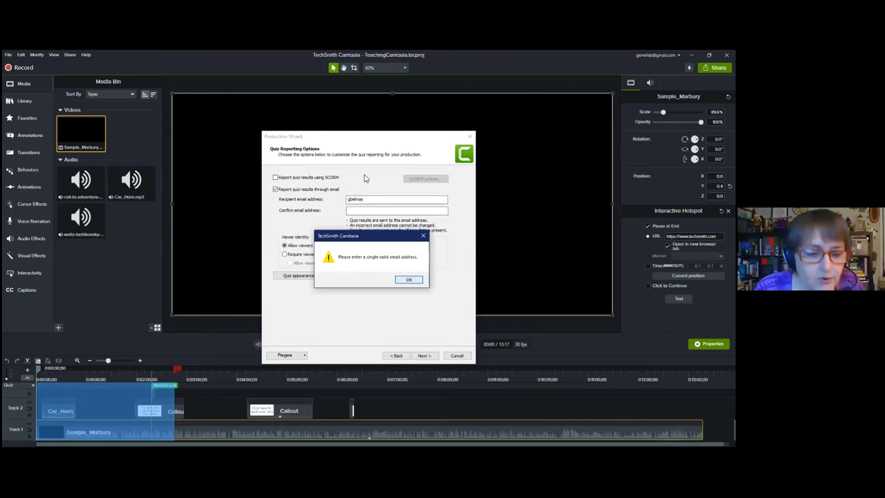
text(@ku.edu)
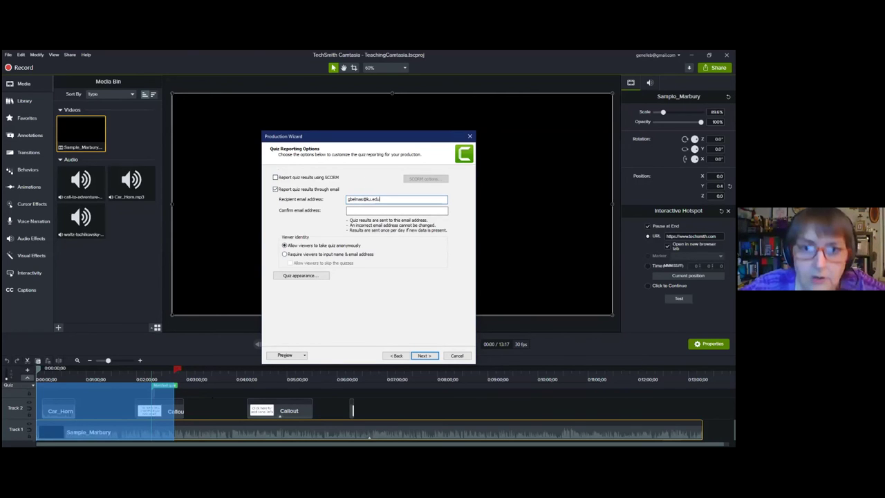
Step: Copy the address into the confirm e-mail field, reach the Produce Video page, and close the wizard
key(ctrl+a)
key(ctrl+c)
click(359, 211)
key(ctrl+v)
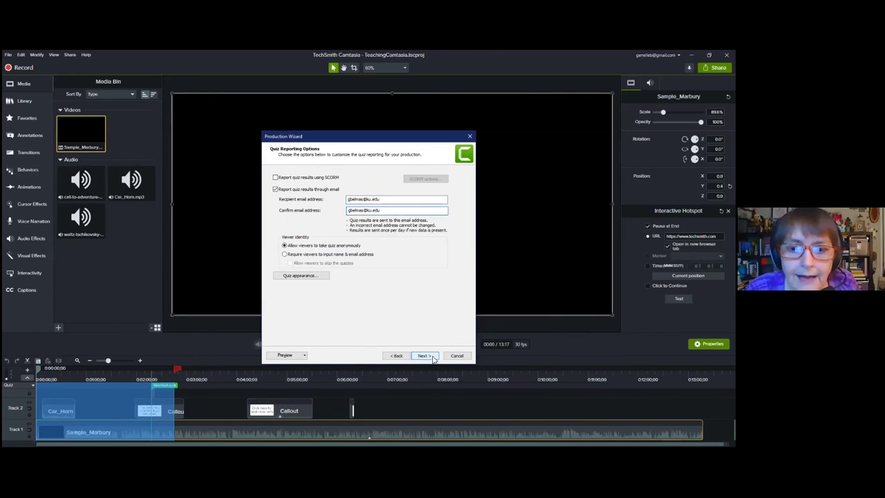
click(433, 356)
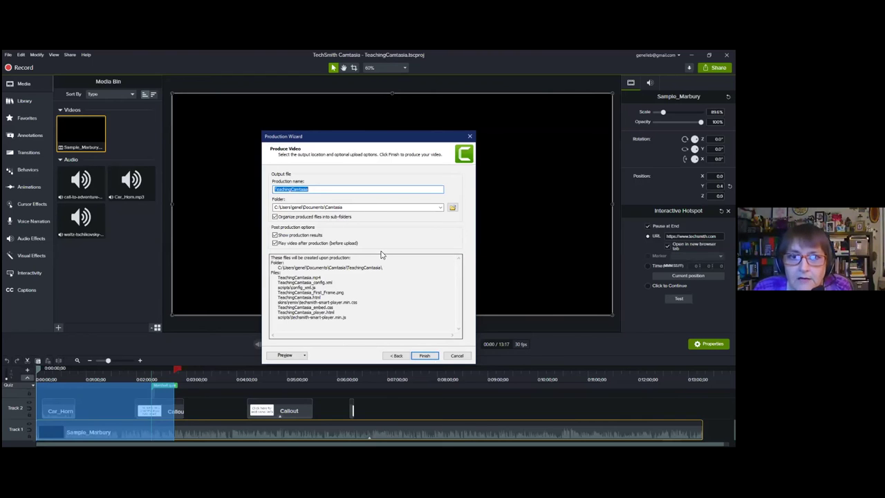
click(470, 138)
Step: Review the Marshall quiz and Quiz 1 markers and the callout at 02:44
click(160, 384)
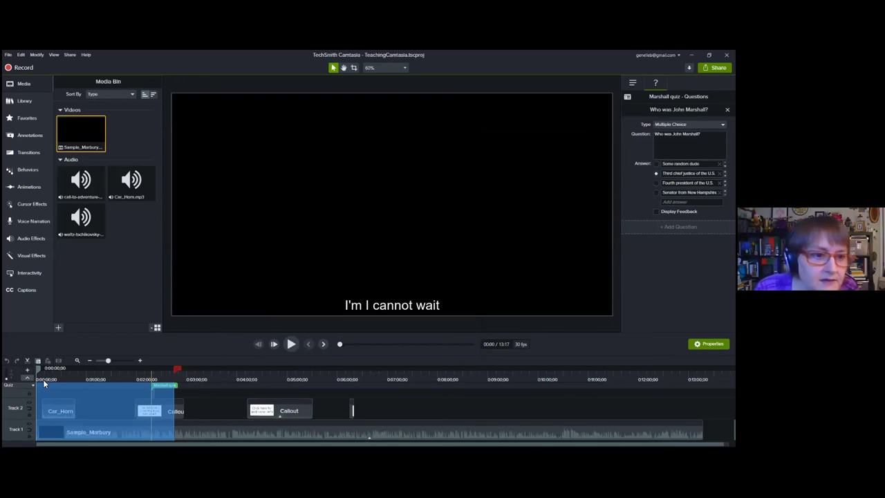
click(128, 373)
click(178, 375)
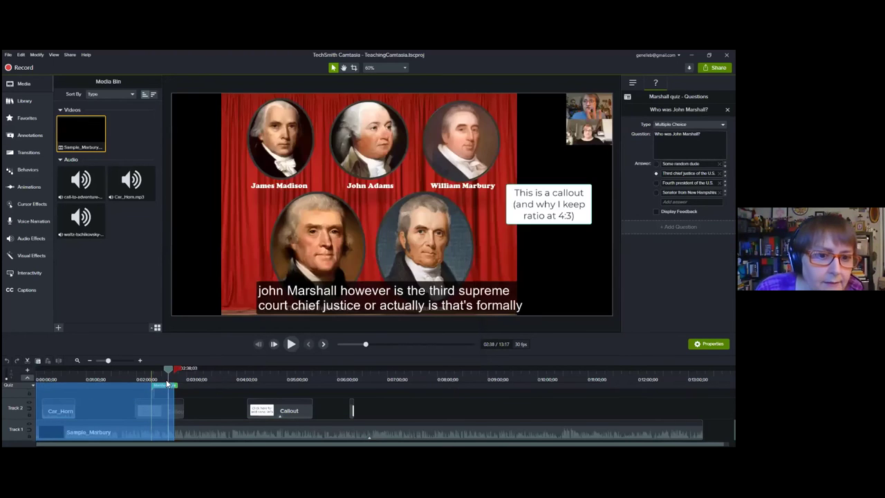
click(193, 396)
click(183, 395)
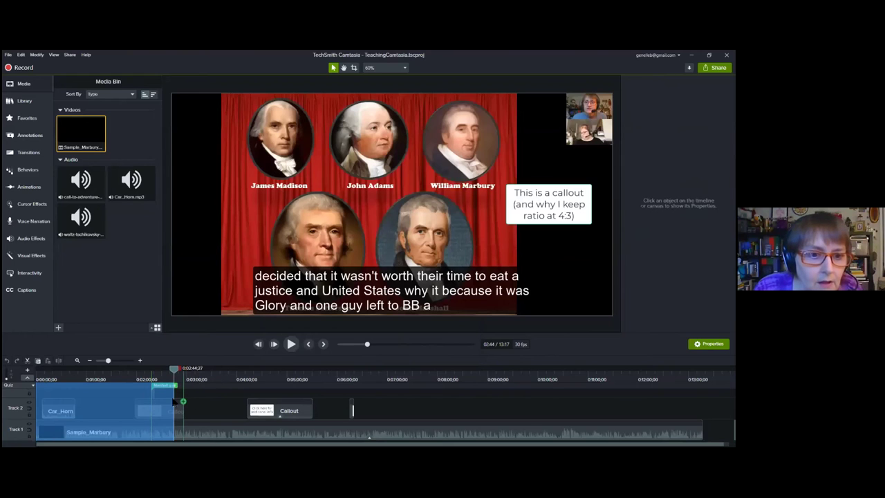
click(175, 384)
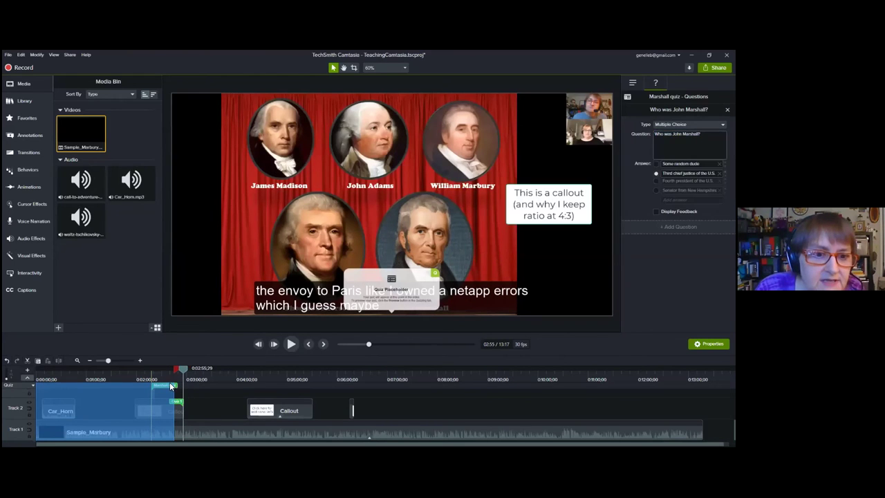
Step: Clear the timeline selection, select the lecture clip, and show the Interactivity options
right_click(113, 389)
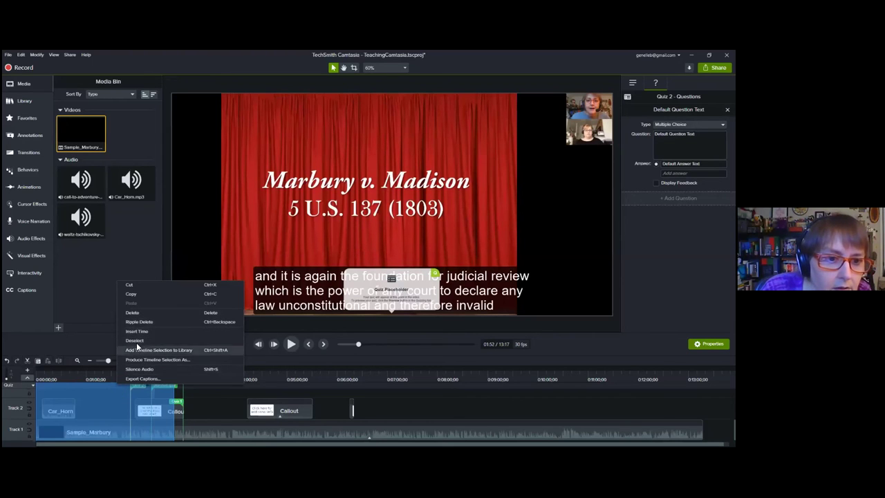
click(136, 341)
click(167, 385)
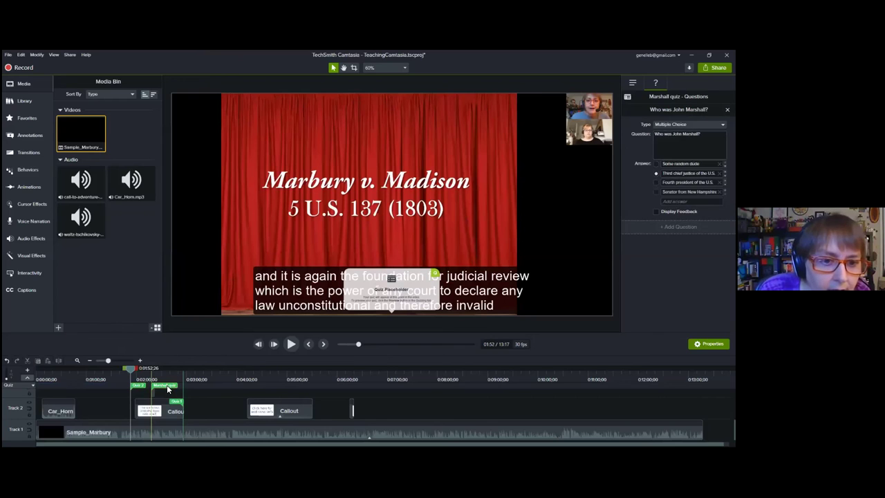
click(150, 400)
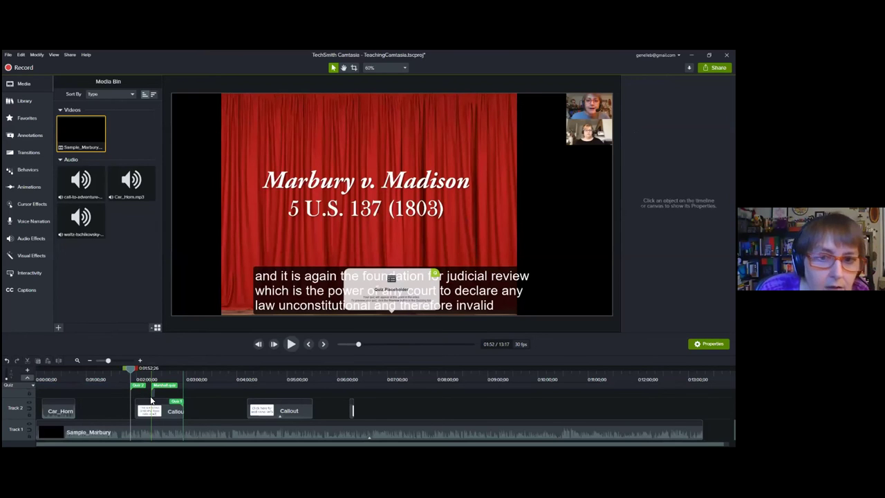
click(399, 302)
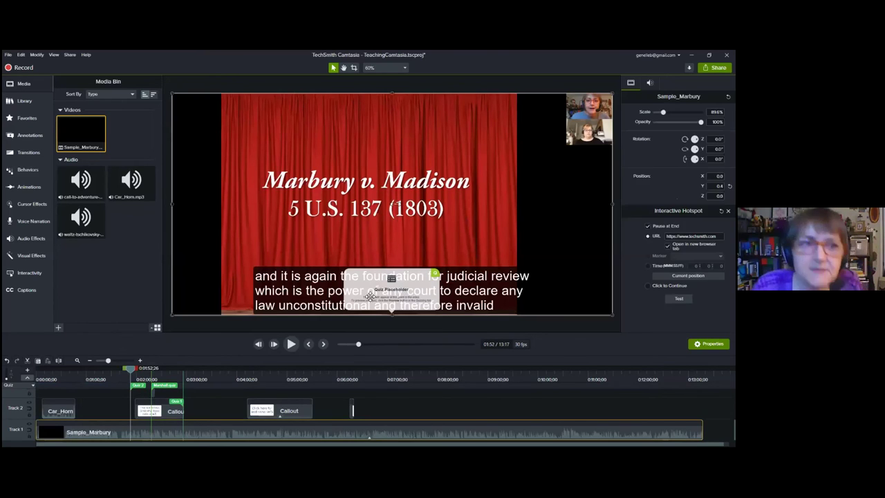
click(37, 277)
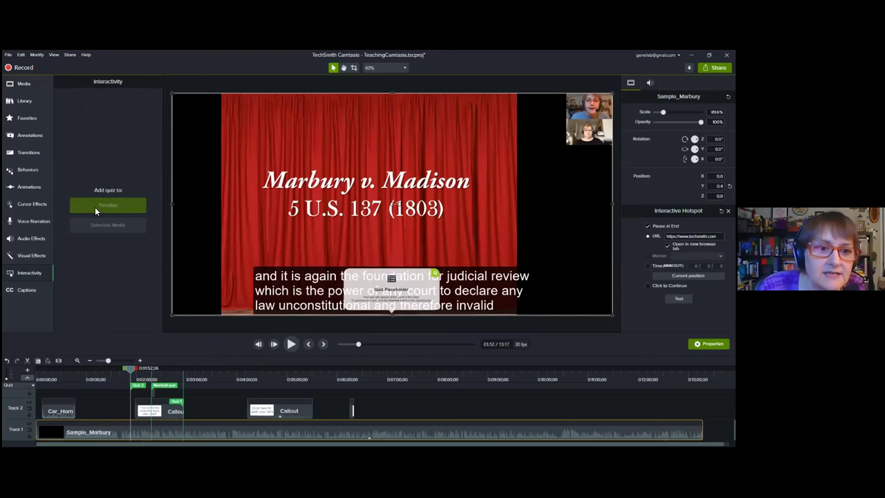
Step: Move the Marshall quiz to 0:02:33;29, add a new quiz, and nudge the video to vertical -0.4
drag(158, 384, 198, 382)
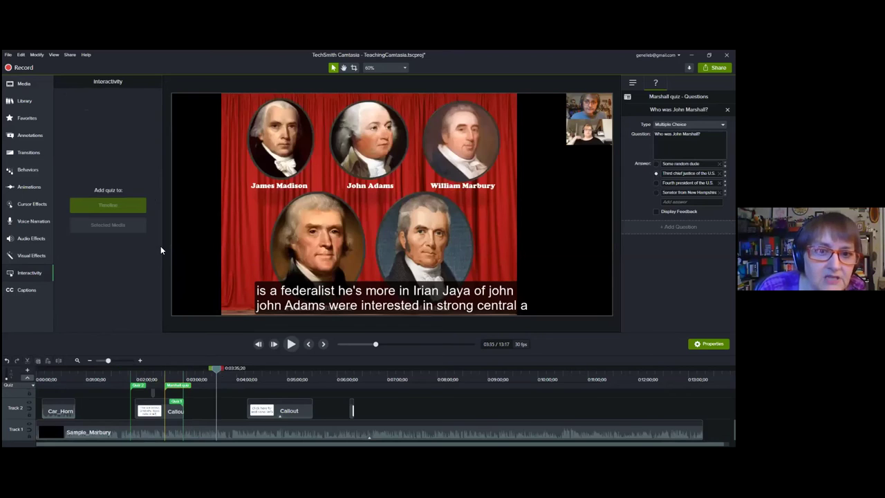
click(136, 206)
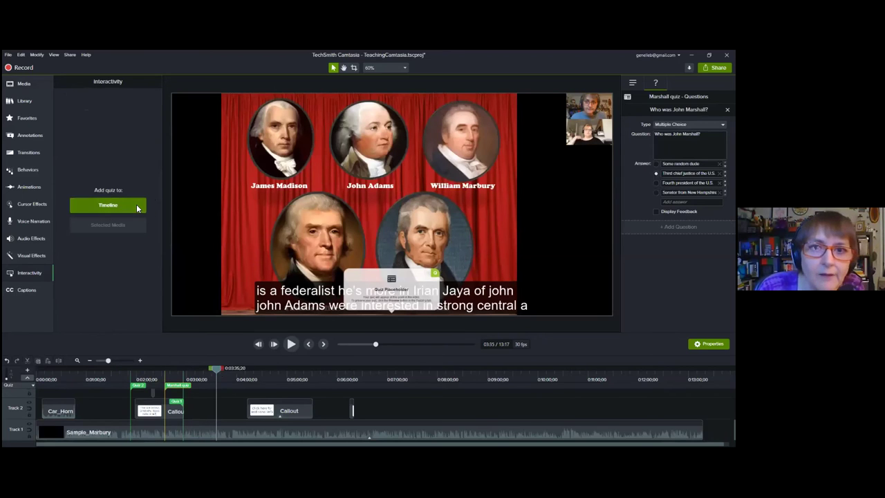
click(430, 283)
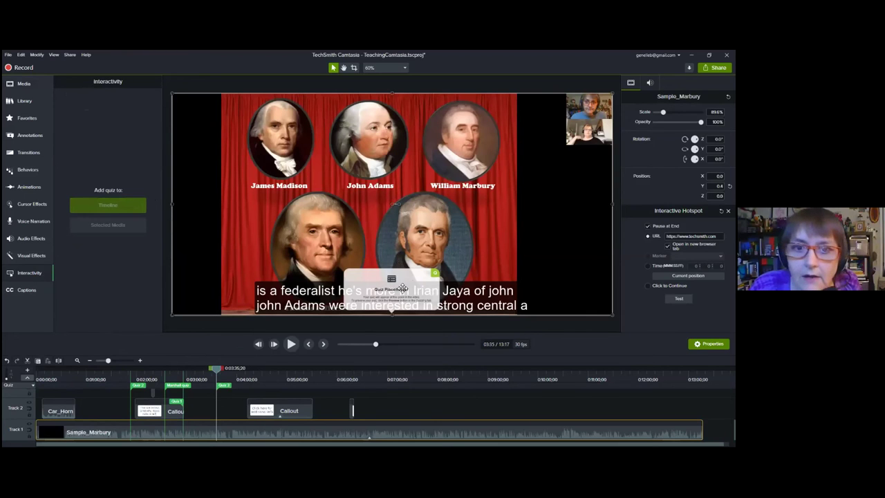
drag(435, 275, 431, 279)
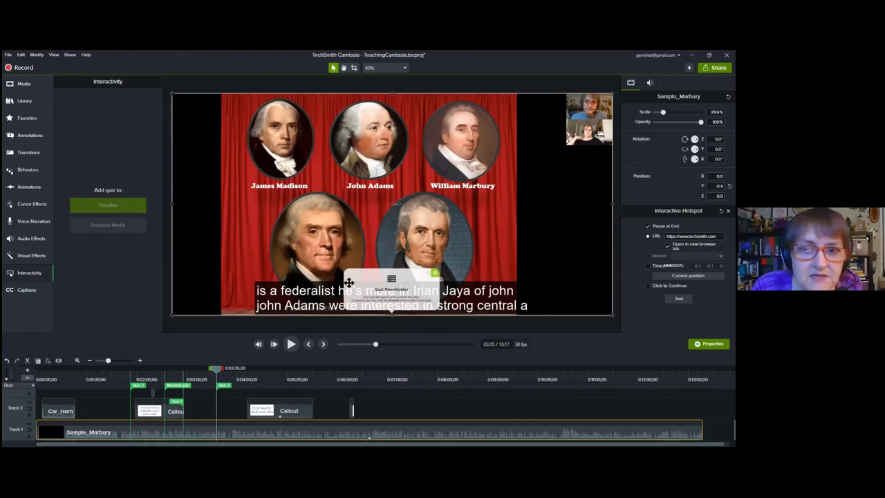
Step: Set the Quiz 3 question to 'Who is Jefferson?'
click(226, 387)
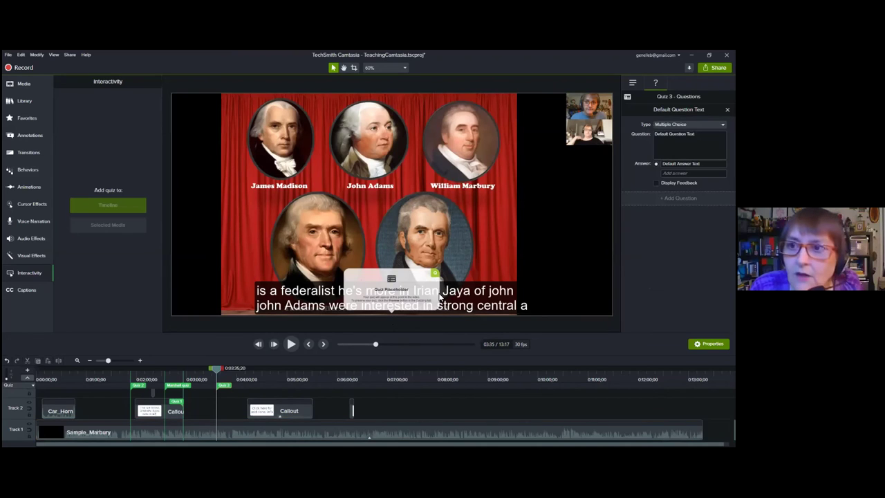
click(674, 133)
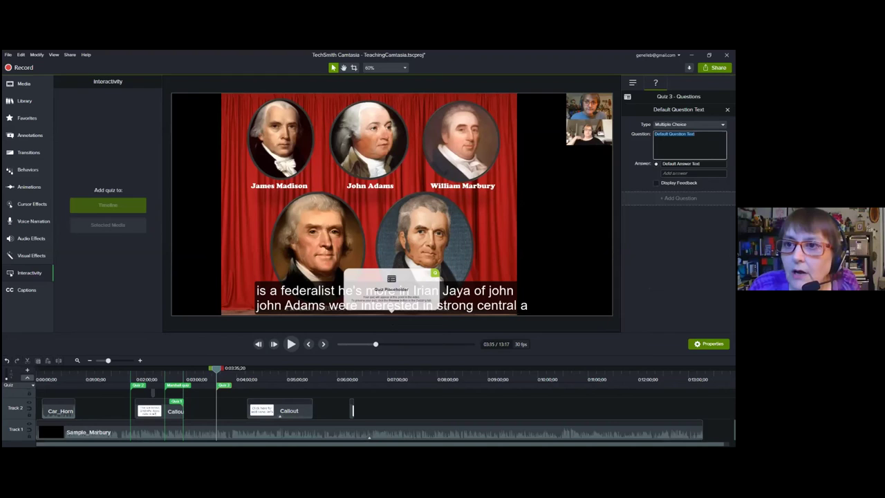
click(681, 133)
triple_click(680, 134)
text(W)
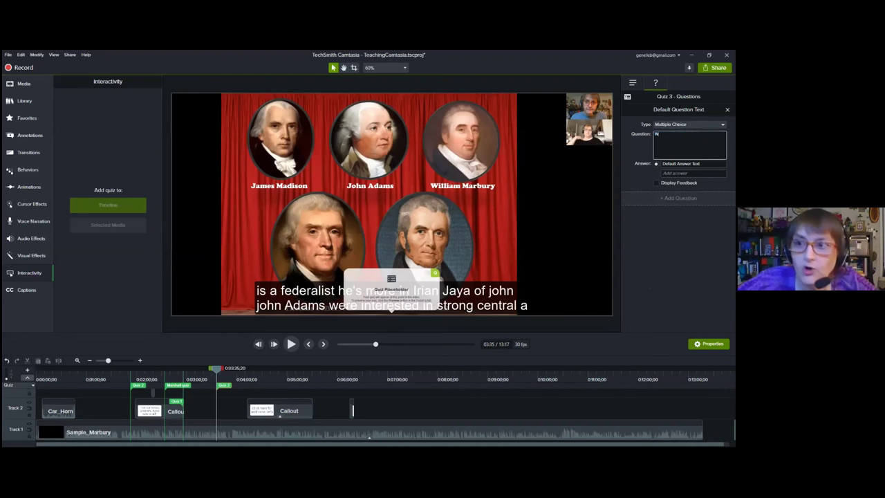
text(ho is Jefferso)
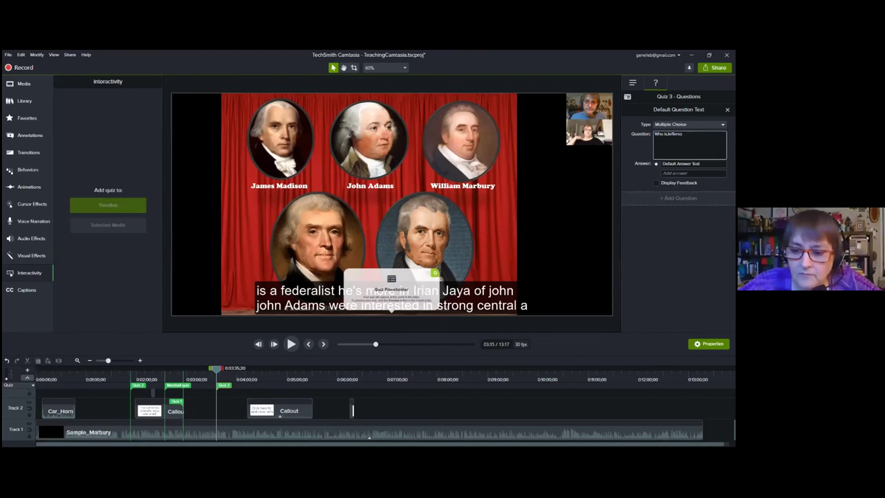
text(n?)
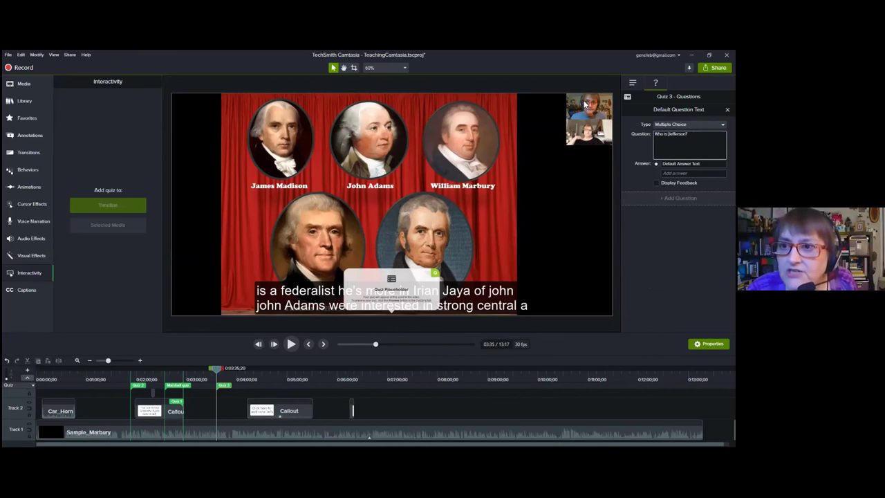
key(Tab)
Step: Enter the answers 'Third president', 'Just some guy' and 'Chief Justice'
text(T)
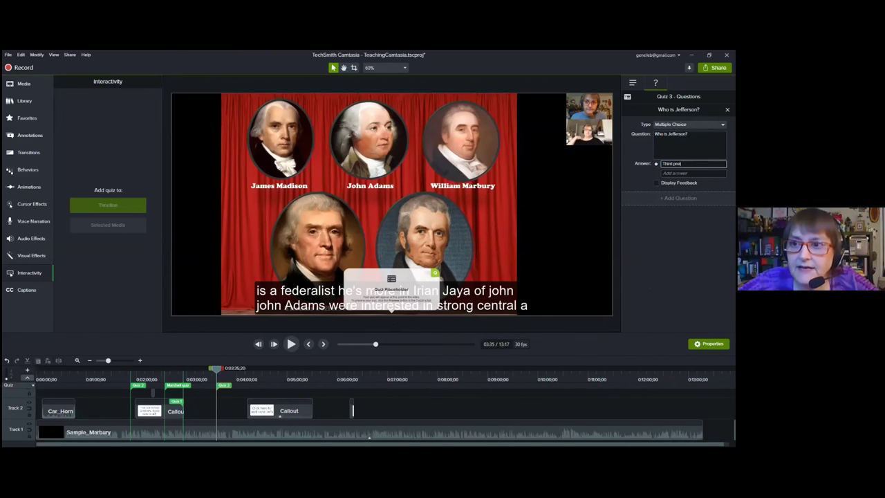
text(hird president)
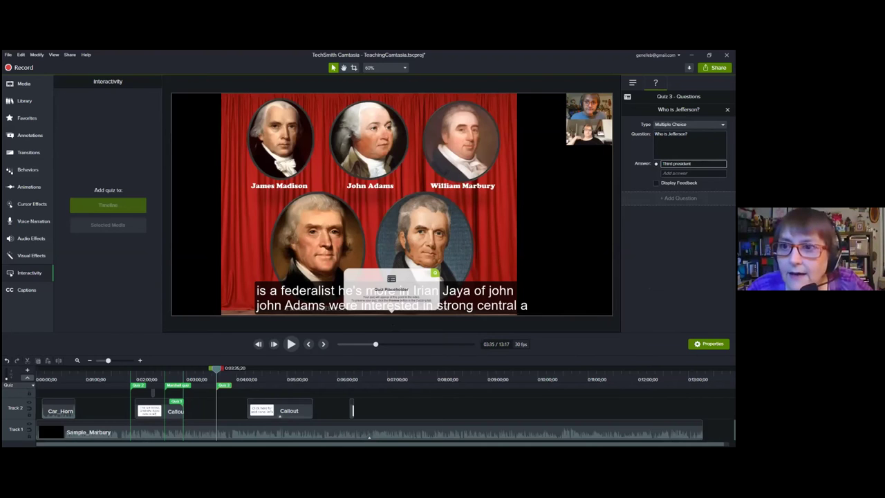
click(692, 173)
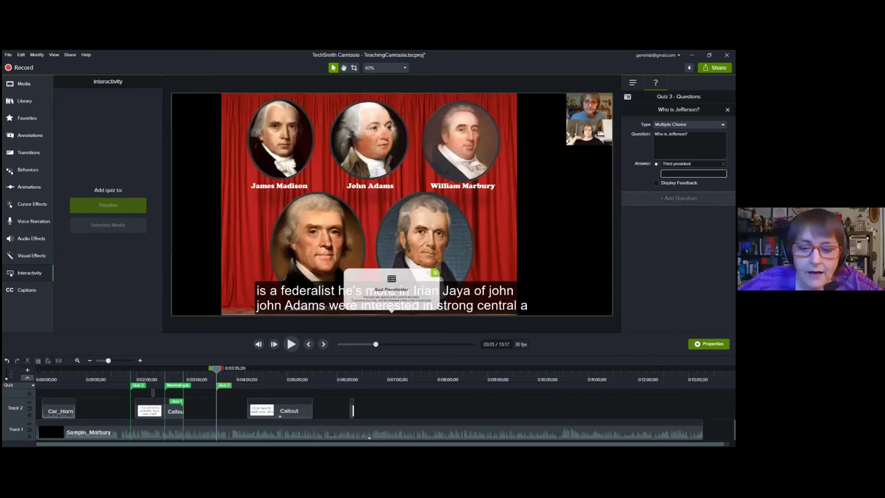
text(Just sort)
text( guy)
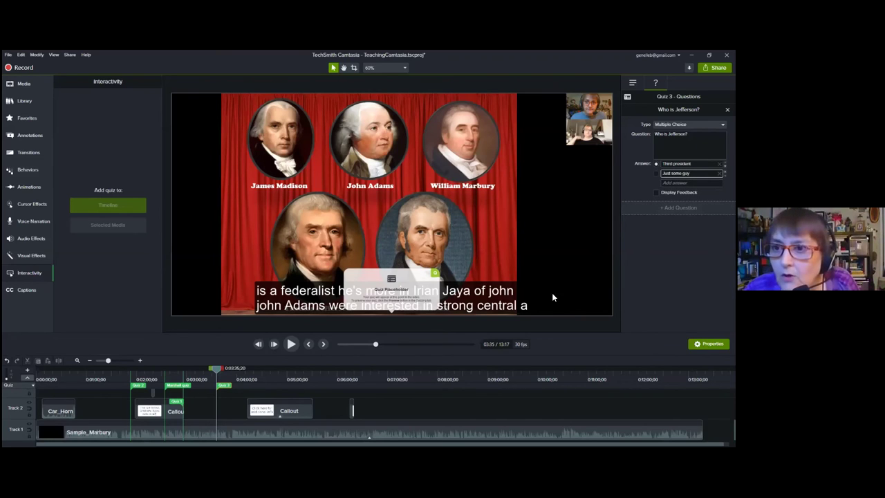
click(691, 183)
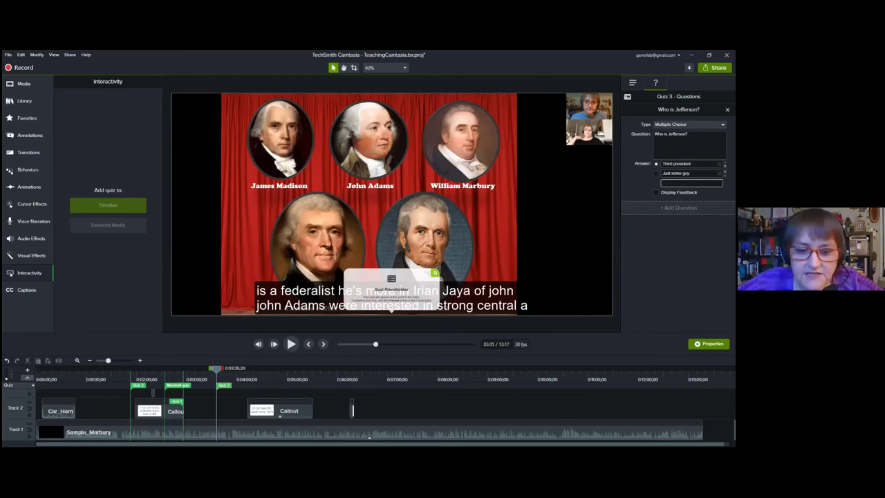
text(Chief Justice)
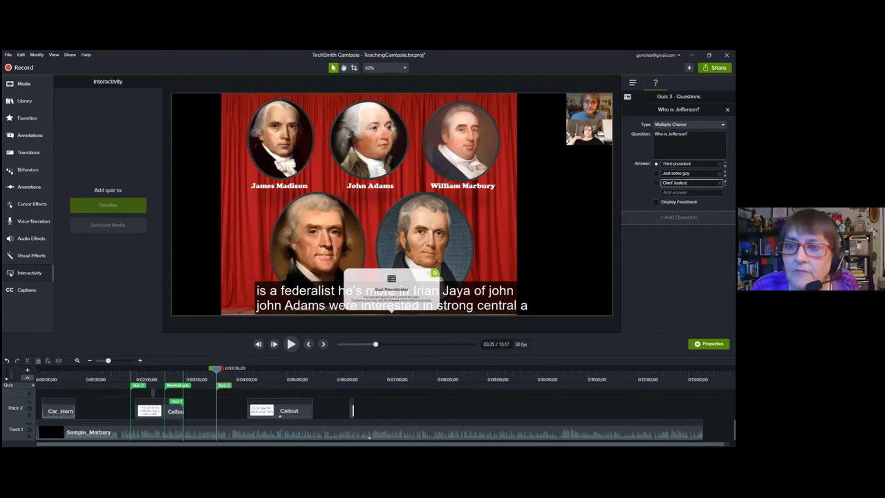
key(Return)
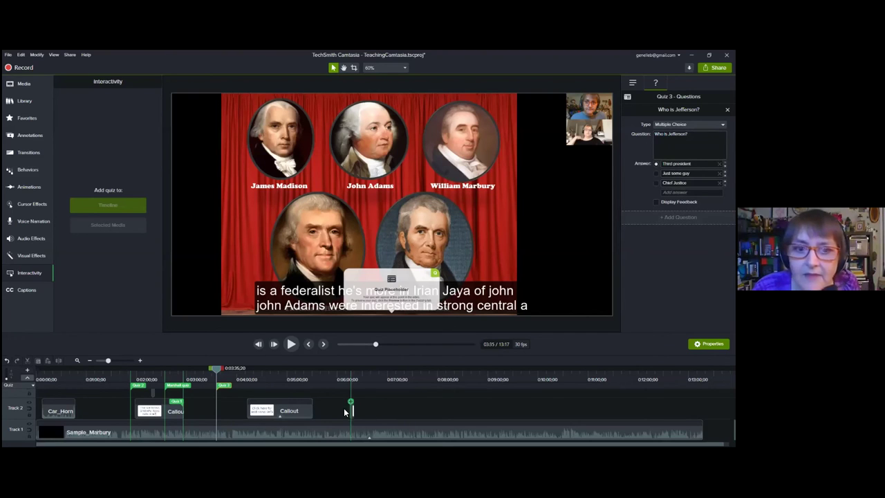
Step: Drag a callout into place later on Track 2
drag(369, 409, 367, 410)
drag(375, 409, 388, 409)
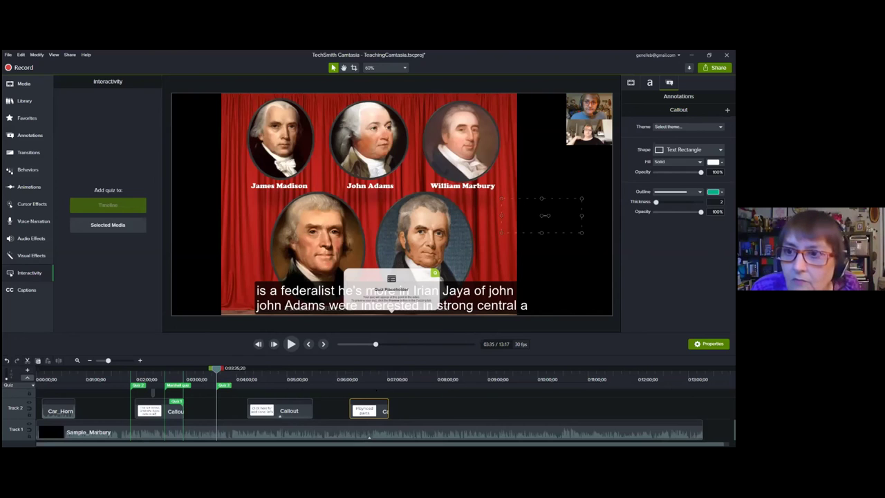
click(412, 283)
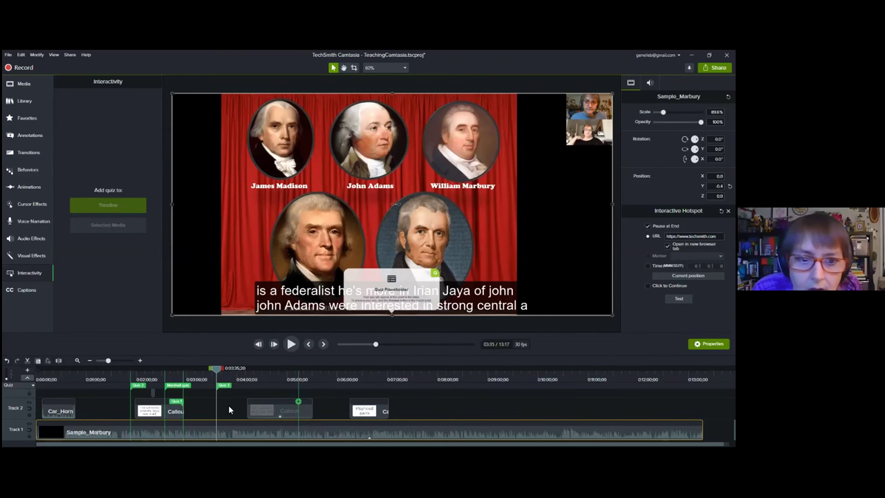
Step: Turn on answer feedback for Quiz 3
click(224, 385)
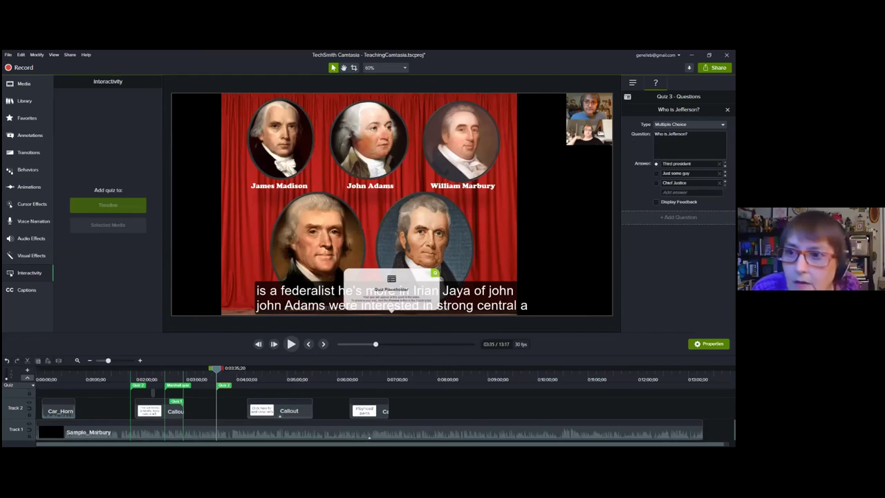
click(656, 201)
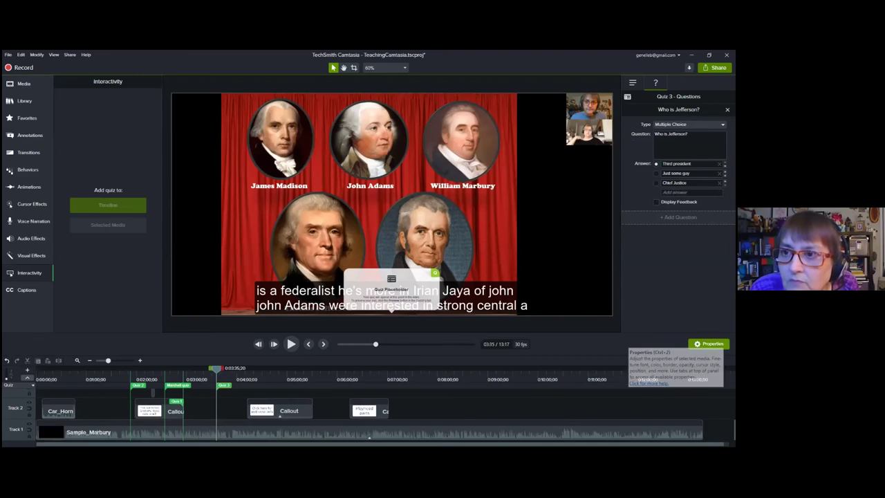
click(435, 275)
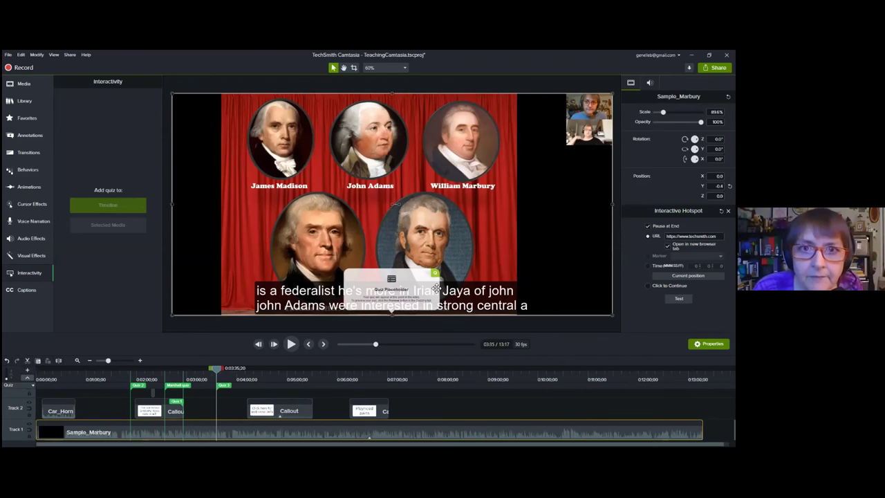
click(225, 387)
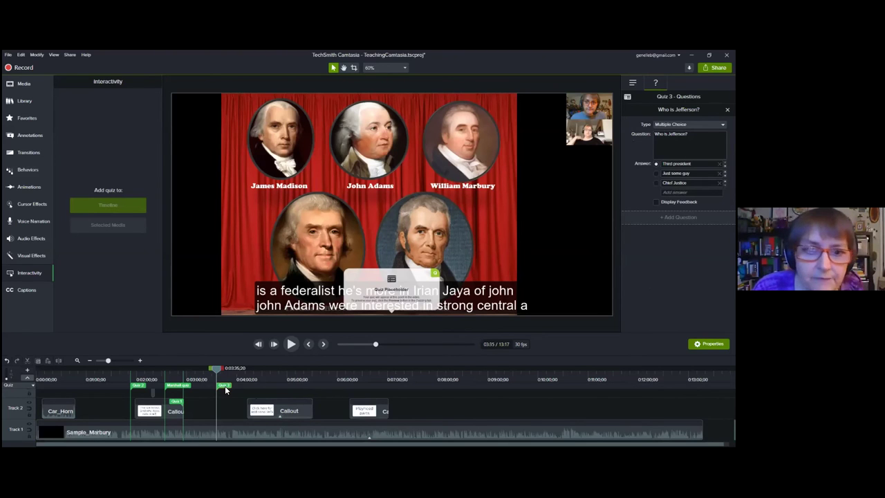
Step: Adjust the later callout clip on Track 2 so it ends around the 5:00 mark
drag(179, 405, 174, 405)
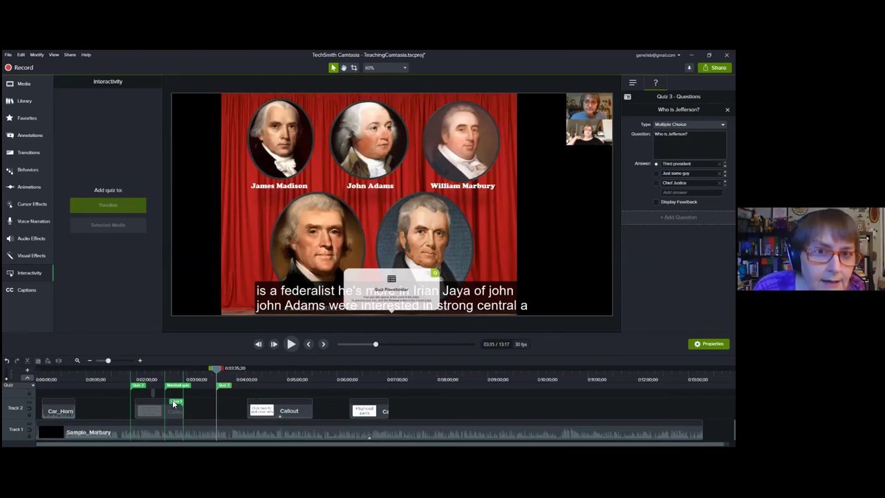
click(153, 412)
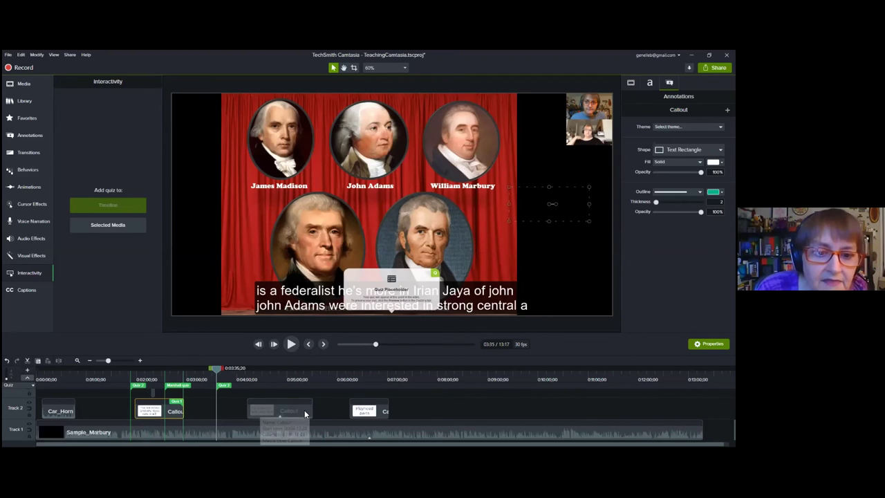
drag(313, 404, 301, 419)
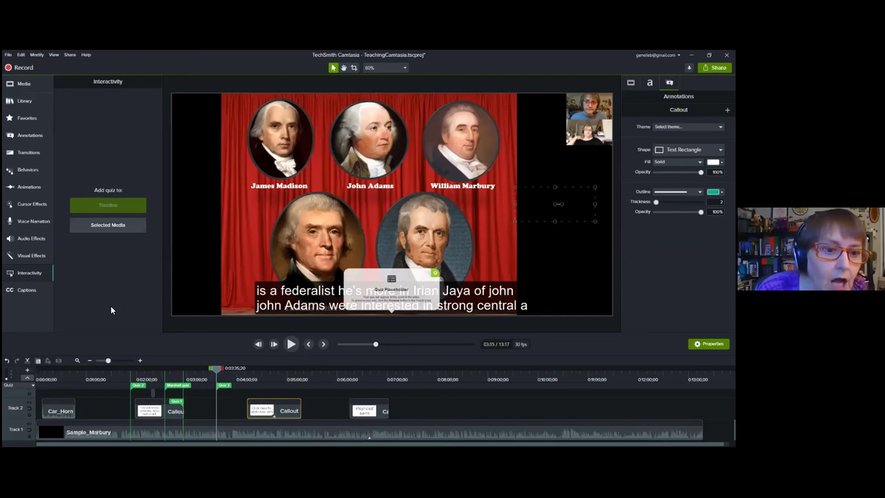
Step: Add the favourite ABC callout and position it beside William Marbury's portrait
click(34, 115)
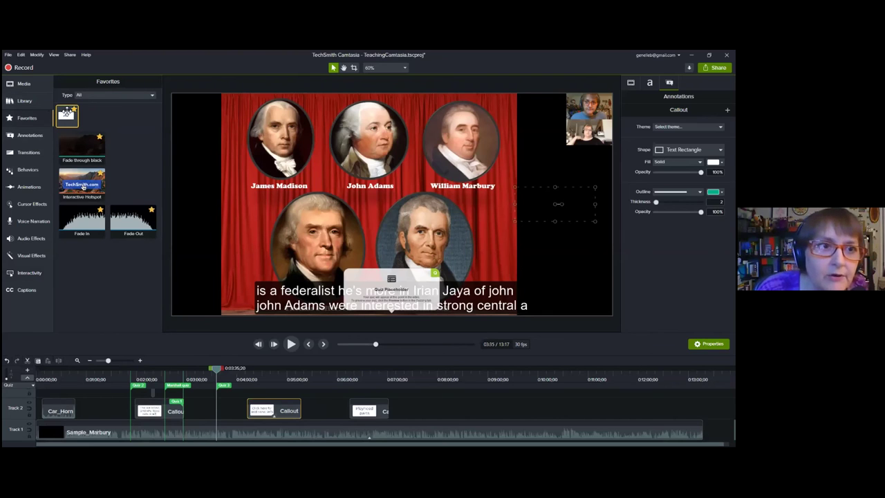
double_click(67, 116)
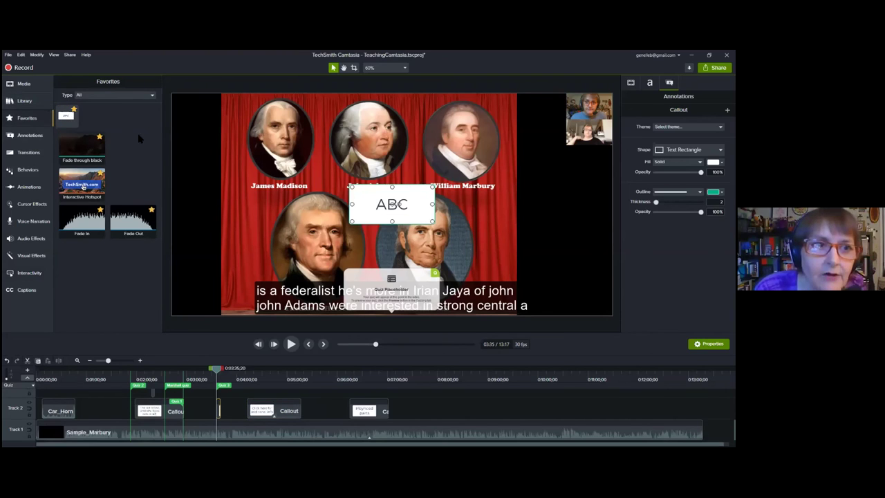
click(41, 256)
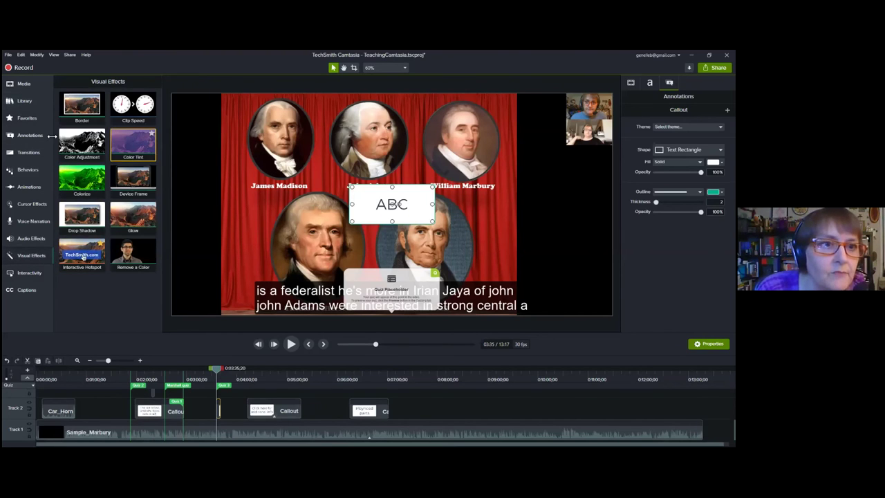
click(29, 138)
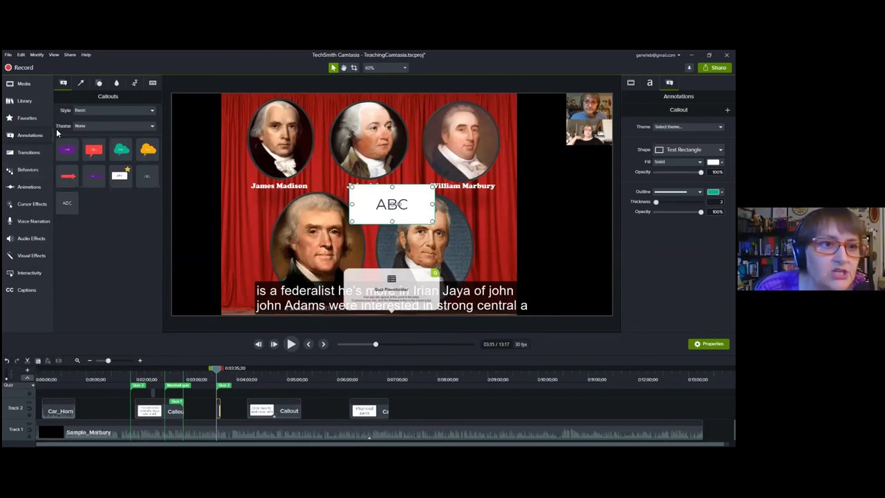
drag(406, 201, 565, 187)
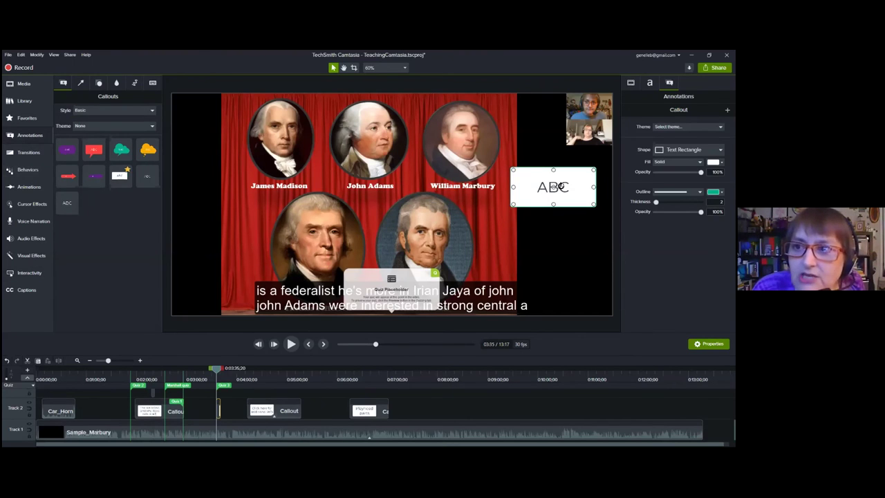
drag(565, 185, 566, 187)
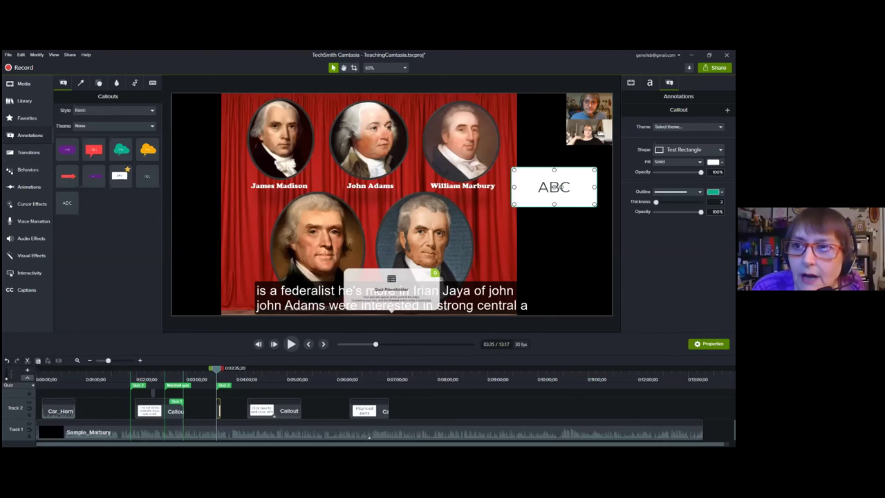
Step: Make the callout a red-filled Speech Bubble 2
click(688, 149)
click(681, 176)
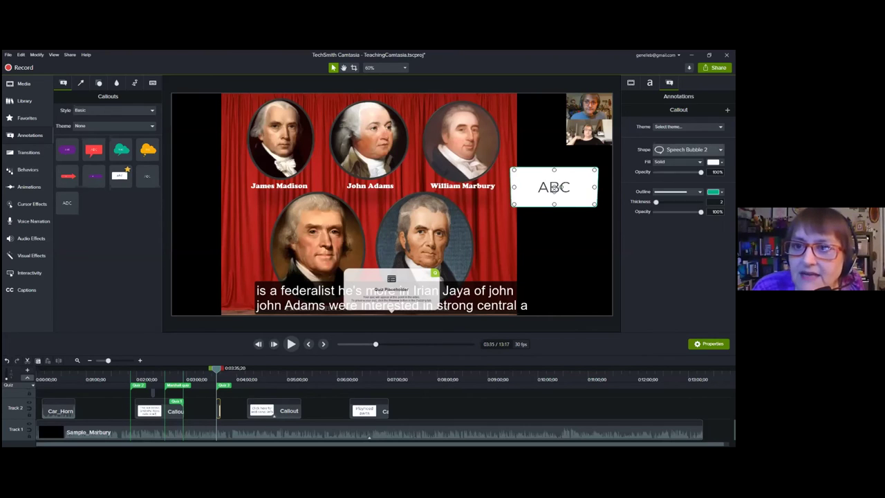
click(719, 162)
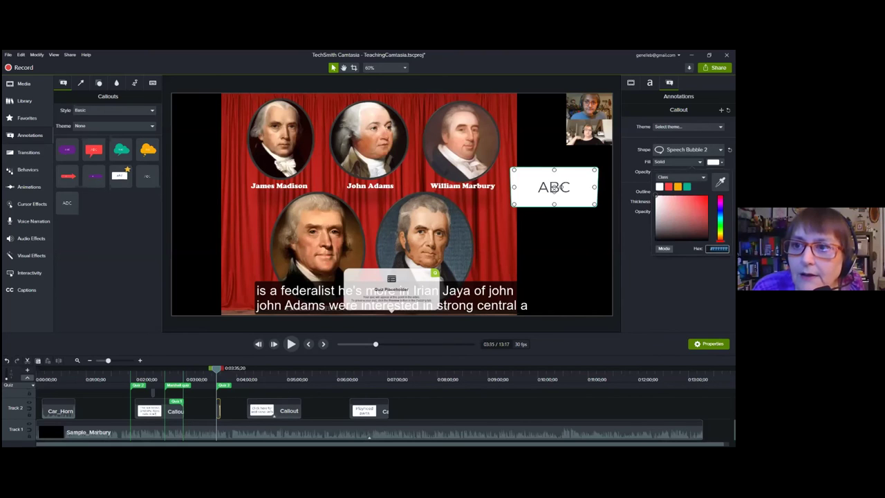
click(667, 187)
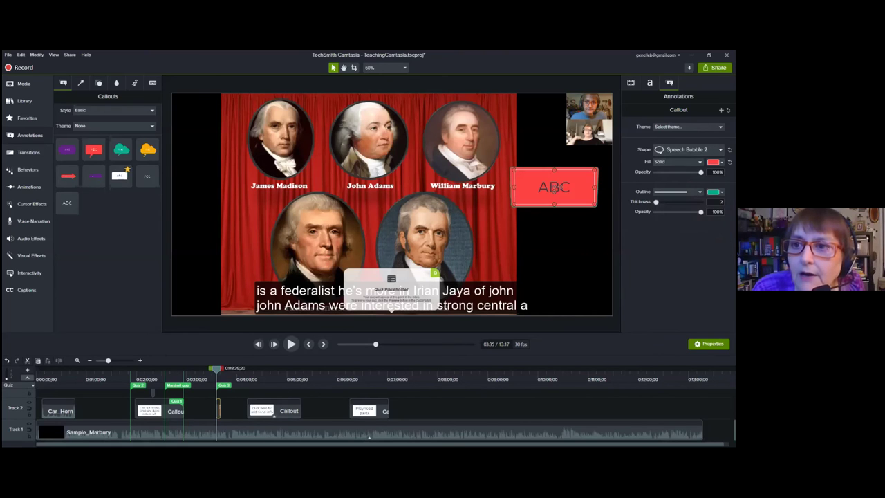
click(678, 161)
click(687, 150)
click(688, 150)
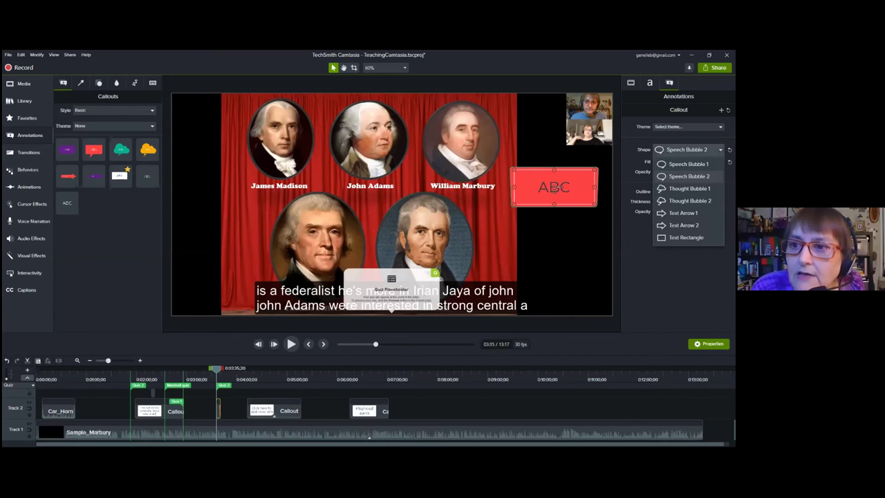
click(566, 184)
Step: Change the callout text to bold 'Callout' and preview it in playback
double_click(566, 184)
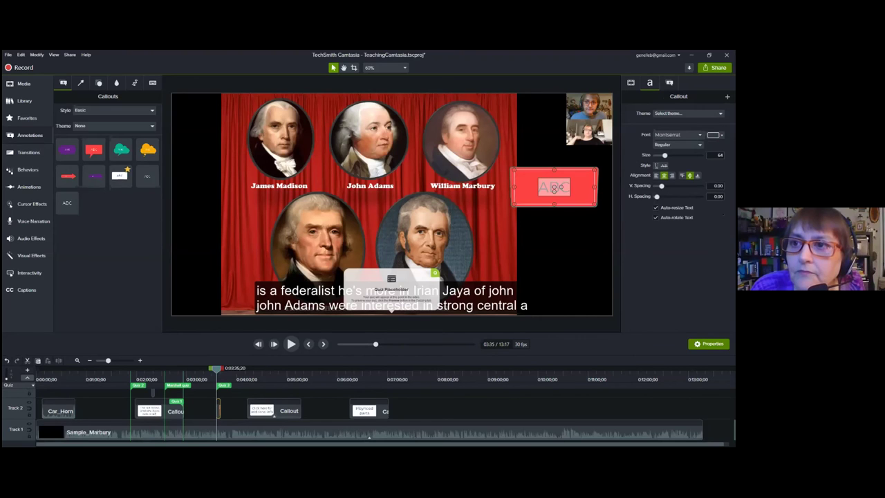
click(678, 144)
key(Down)
key(Down)
key(Return)
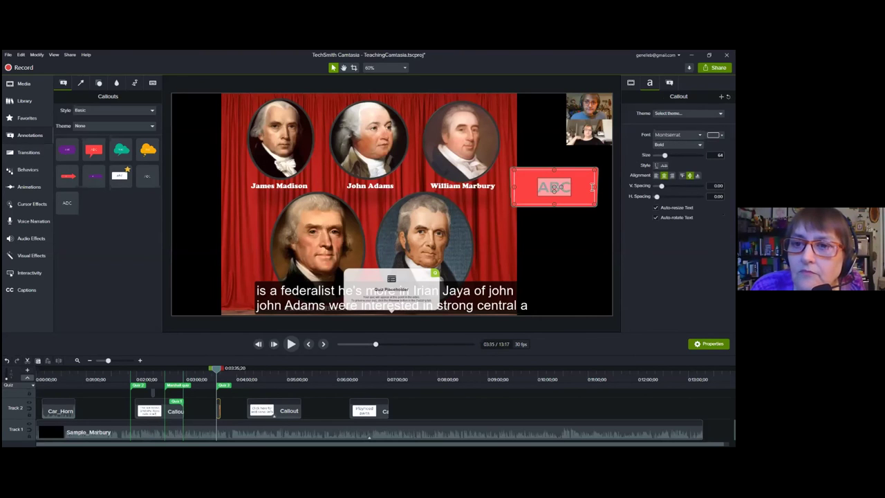
key(ctrl+a)
text(Callout)
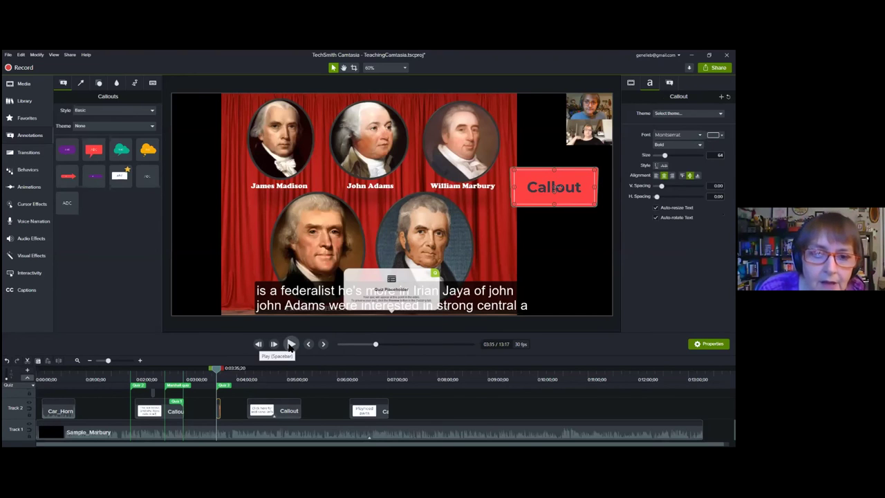
click(291, 345)
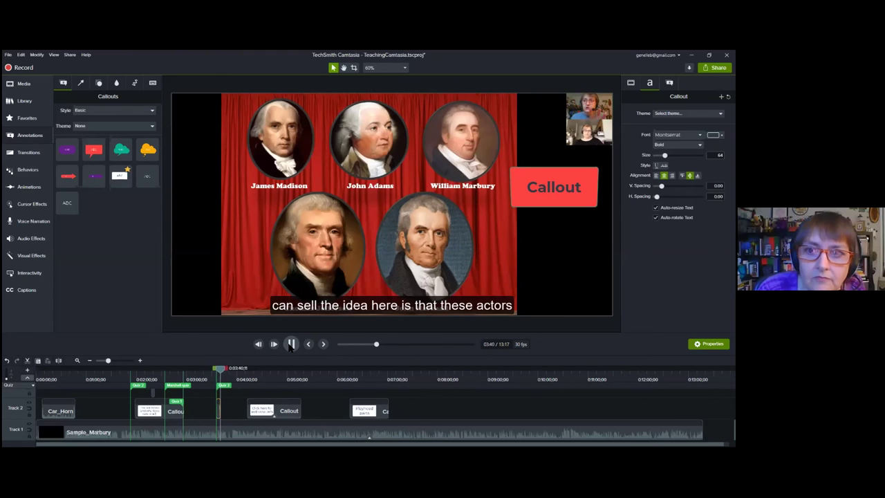
Step: Pause at 3:14 and drag the callout clip's edges outward so it starts earlier and ends later
click(291, 345)
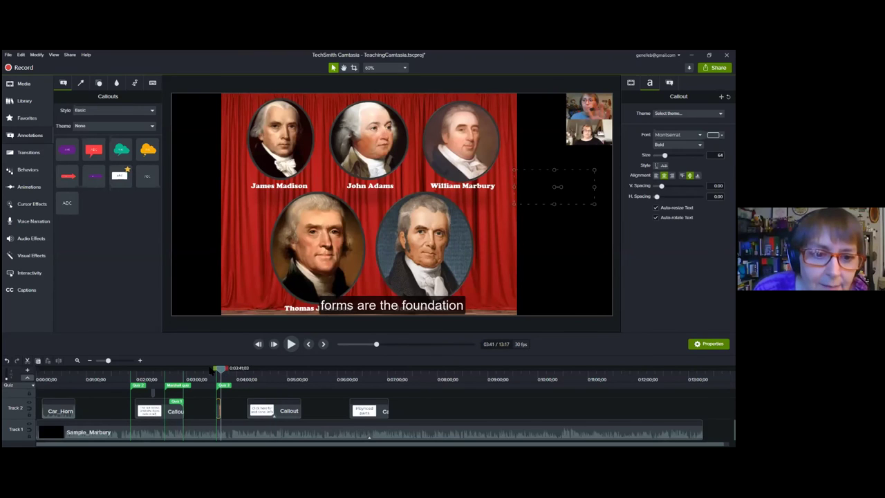
drag(219, 368, 199, 369)
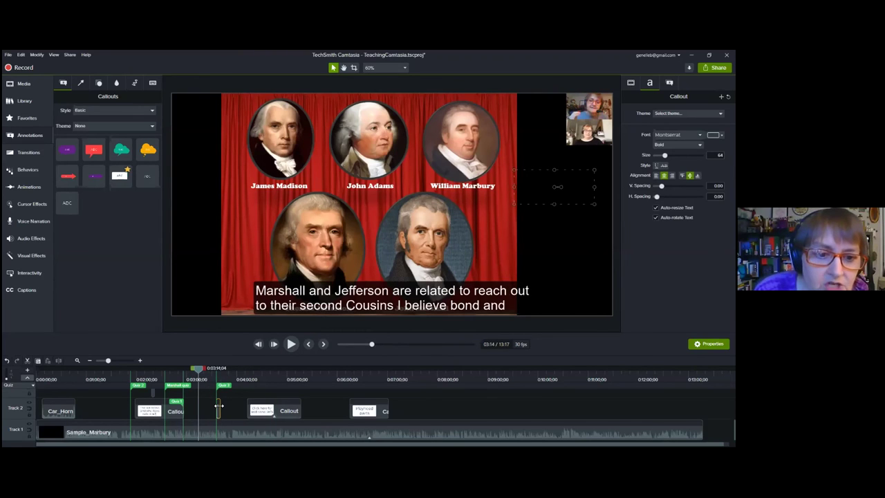
drag(219, 407, 201, 408)
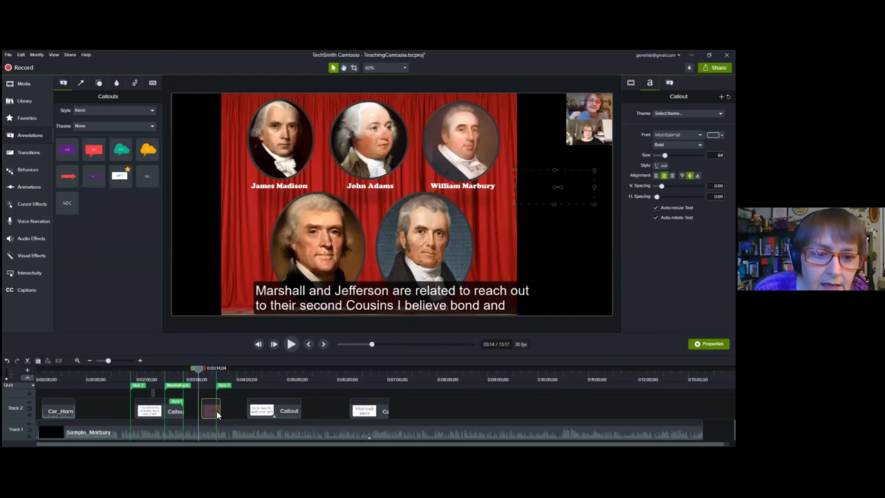
drag(220, 412, 278, 418)
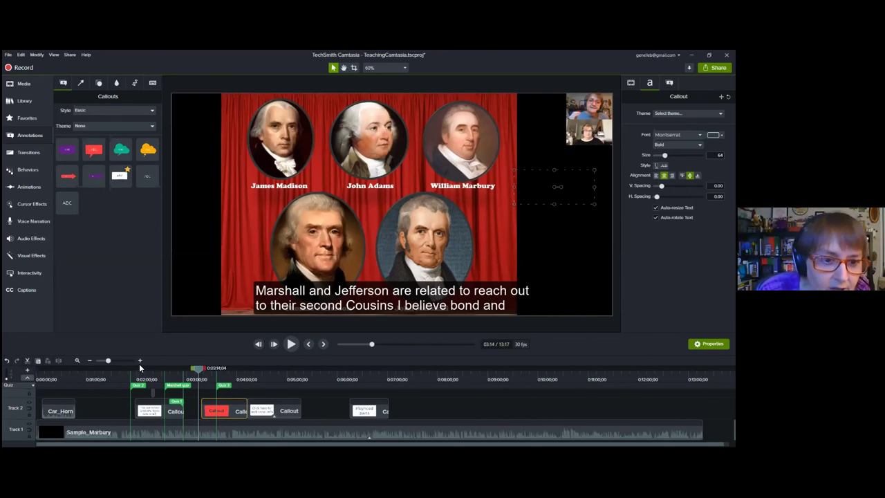
click(140, 361)
click(140, 360)
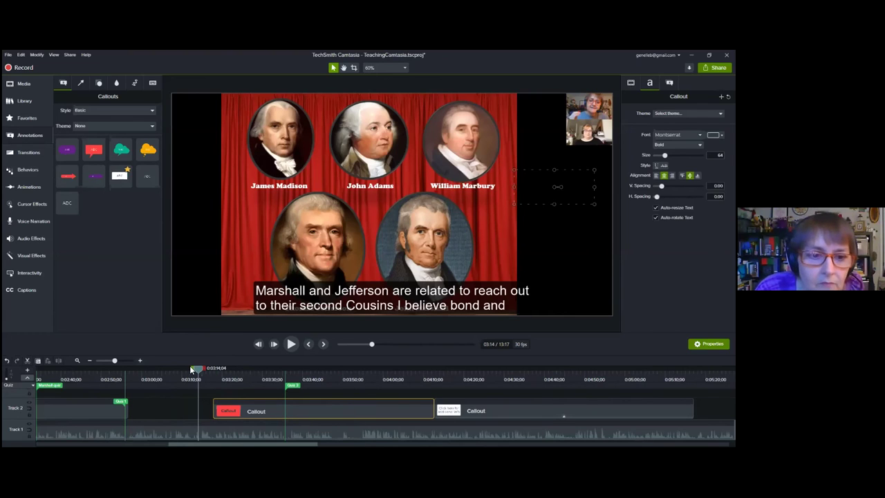
click(141, 360)
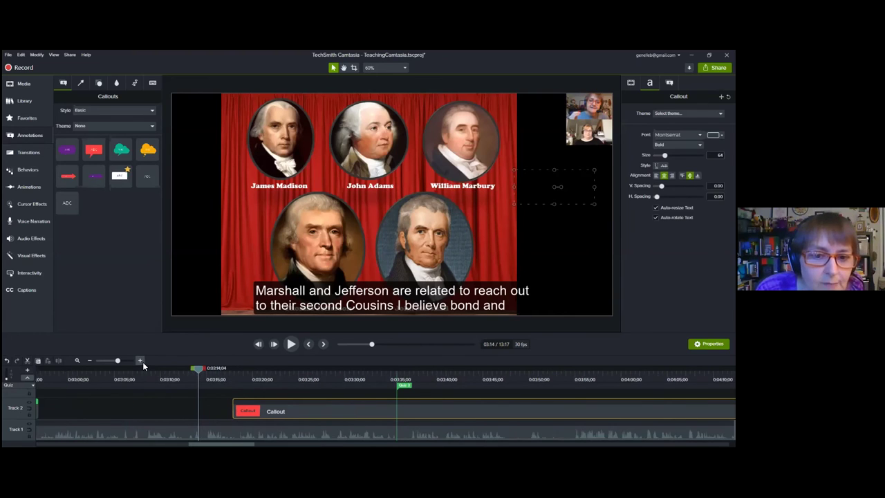
click(87, 360)
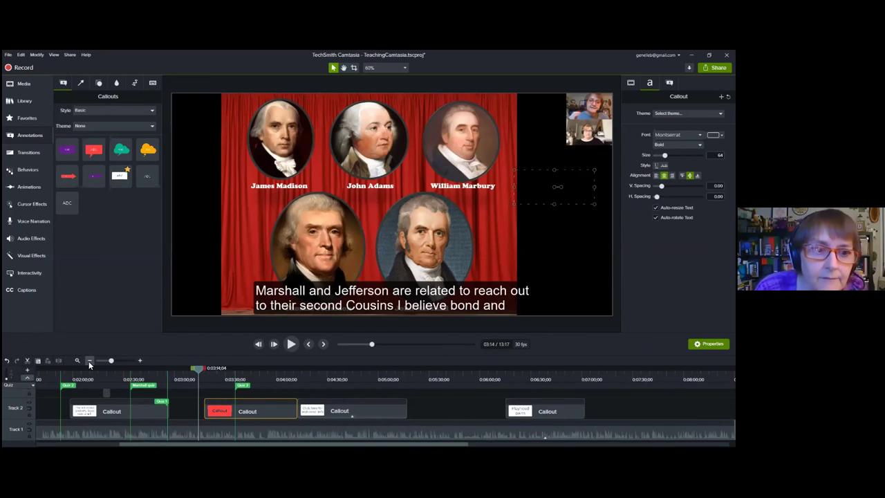
Step: Start Speech-to-Text from the Captions gear menu, then cancel the transcription and confirm
click(36, 295)
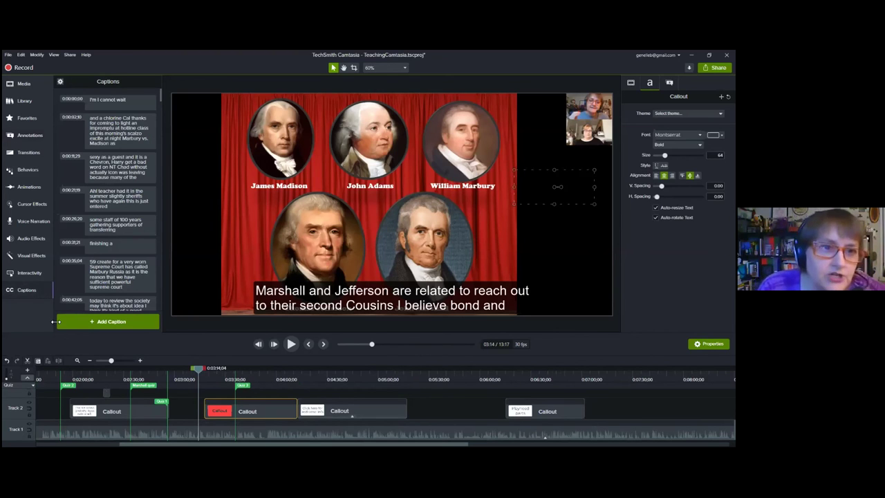
click(60, 82)
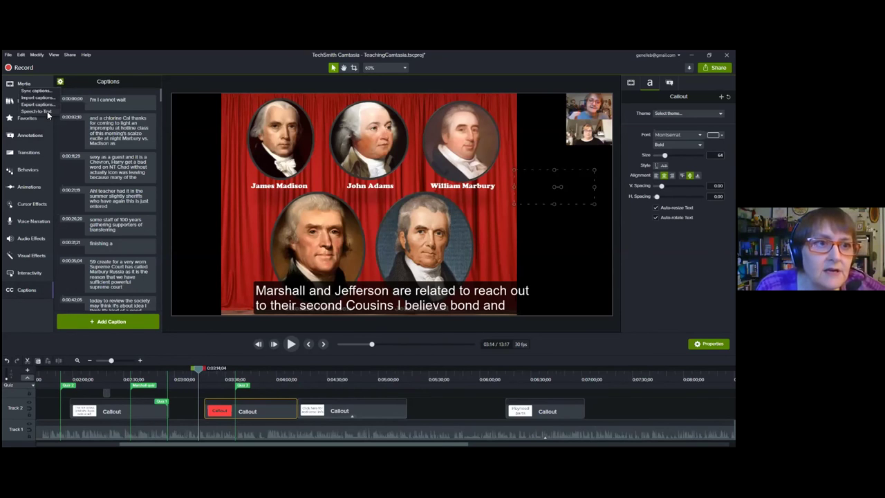
click(47, 112)
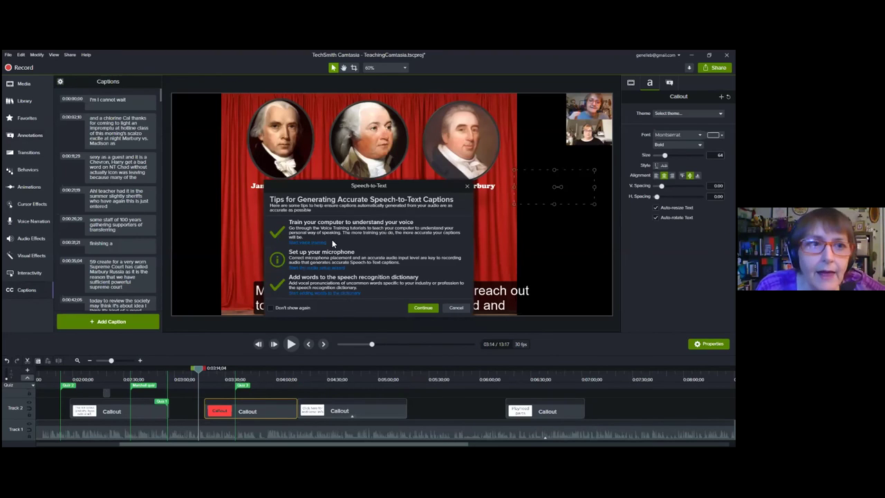
click(434, 309)
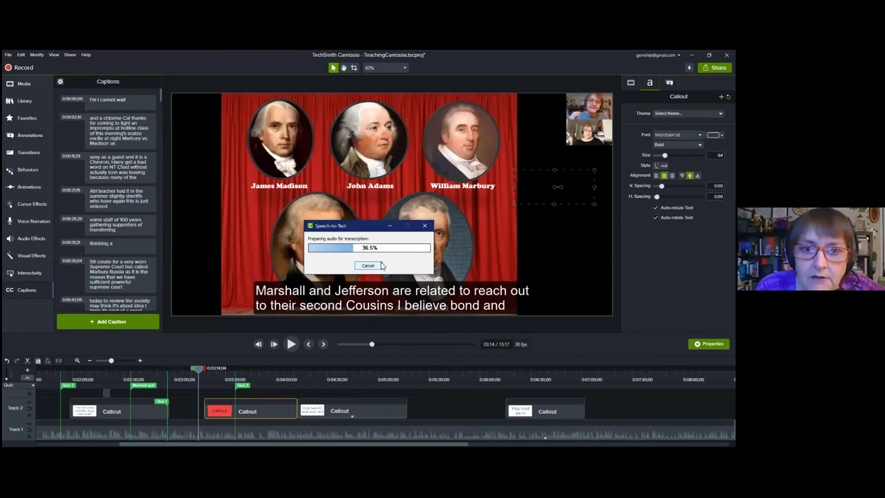
click(380, 266)
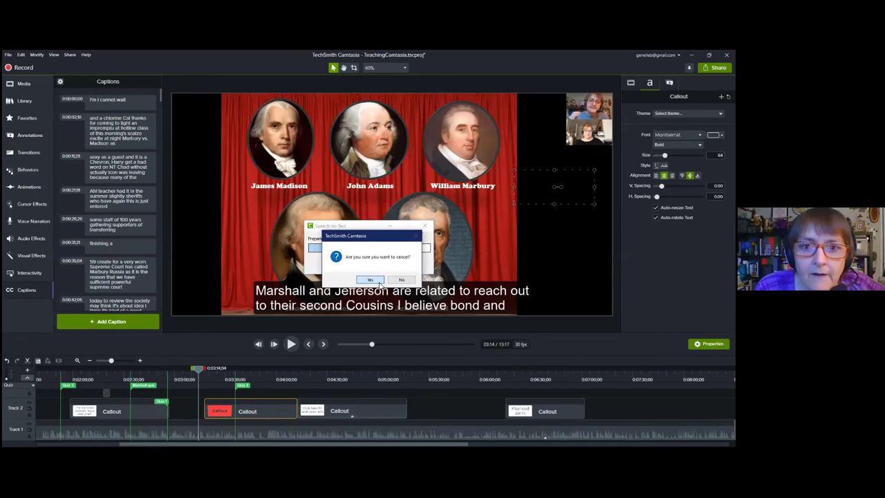
click(371, 280)
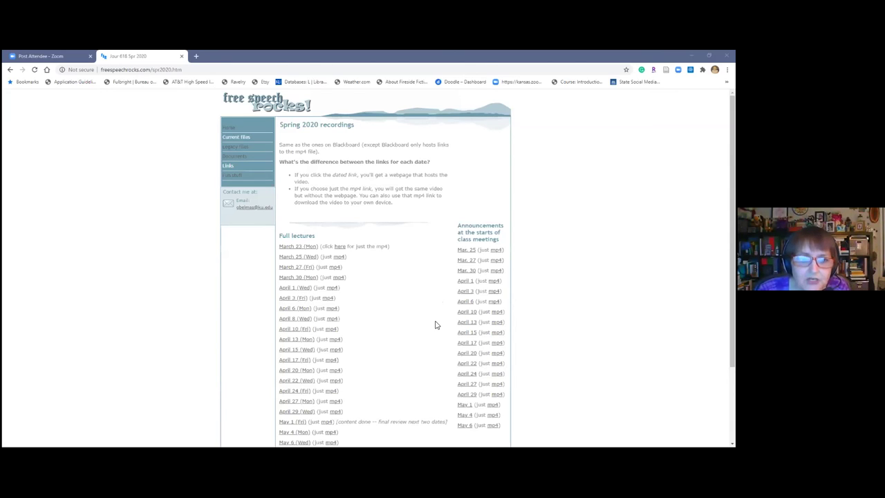
Step: Scroll through the Spring 2020 lecture list, from March 23 to May 6, and back up
scroll(423, 313, down, 2)
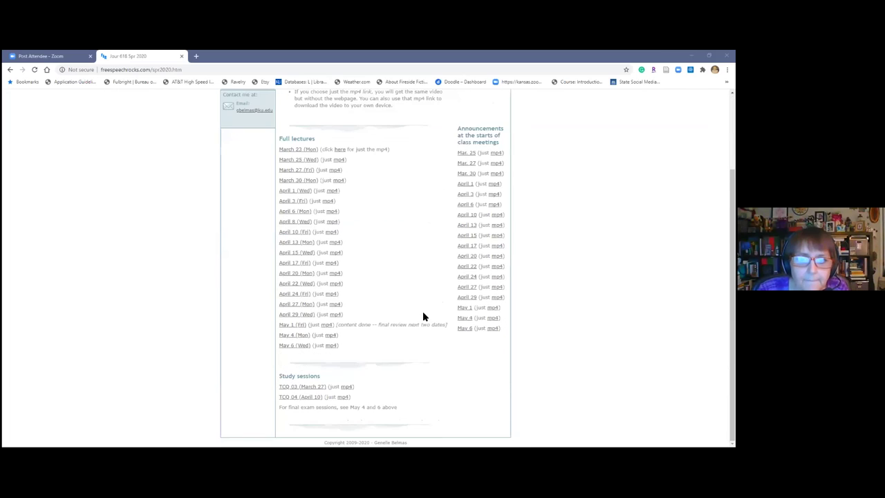
scroll(406, 311, up, 2)
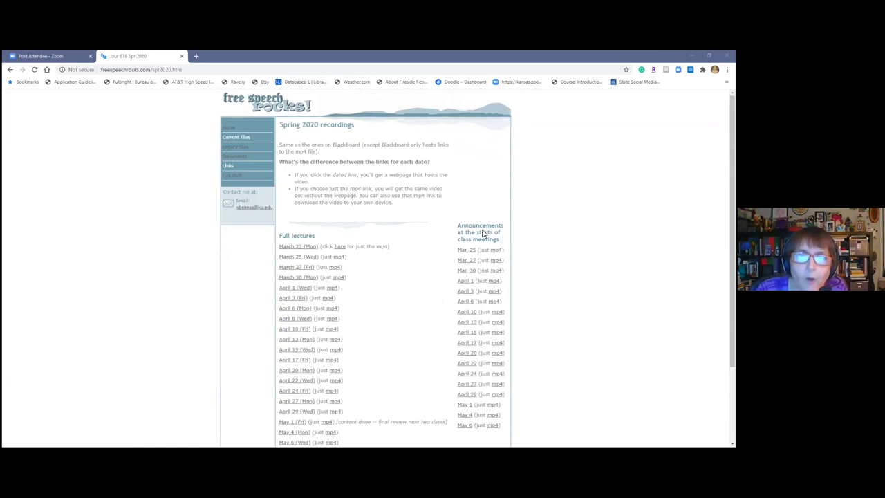